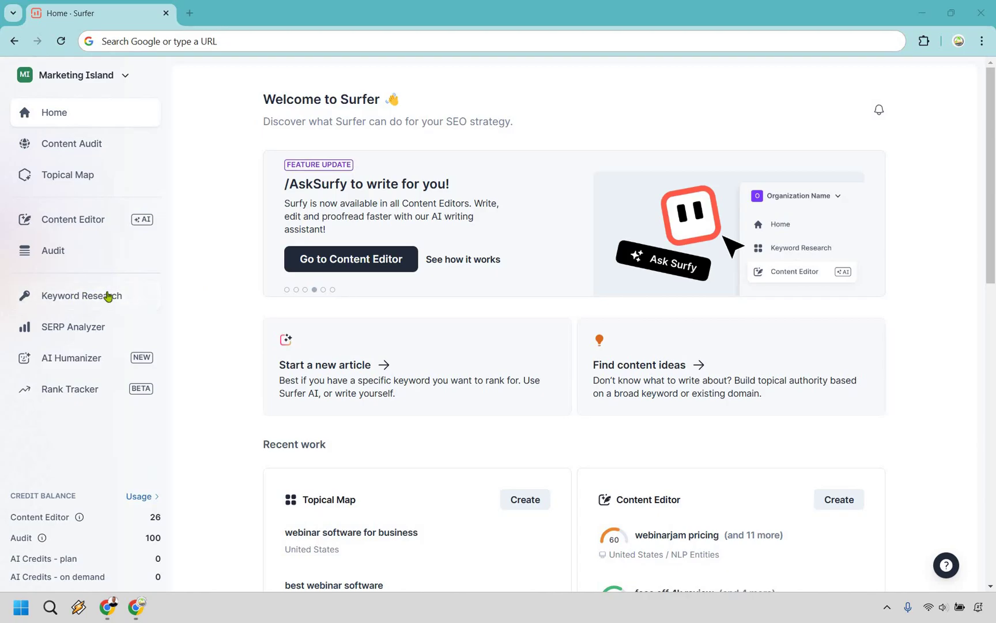
Step: Open the keyword research for "golf tips for beginners" and review the intent, keywords and search volume filter options
click(112, 300)
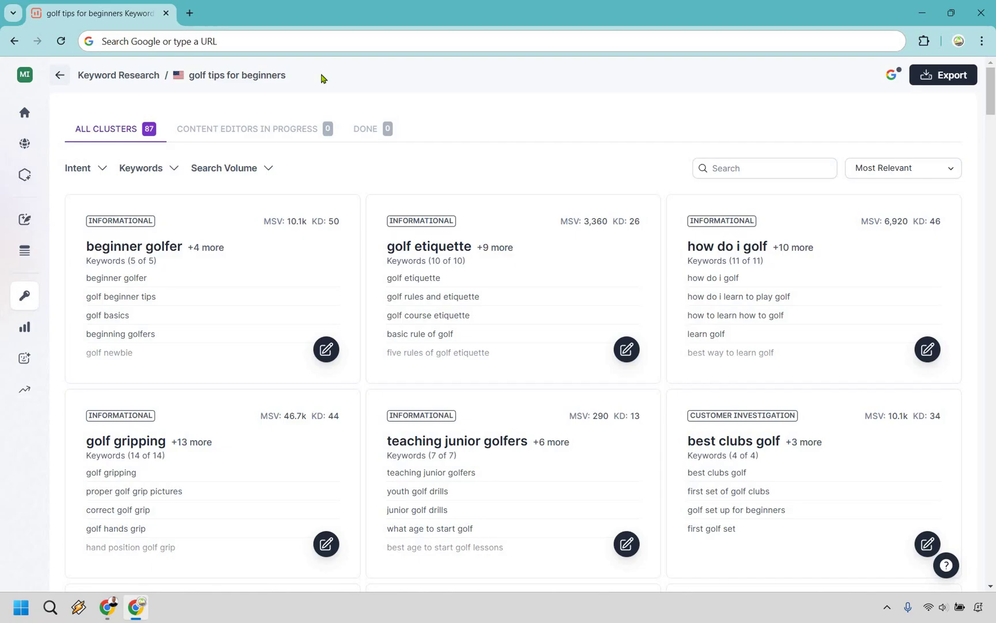
click(94, 171)
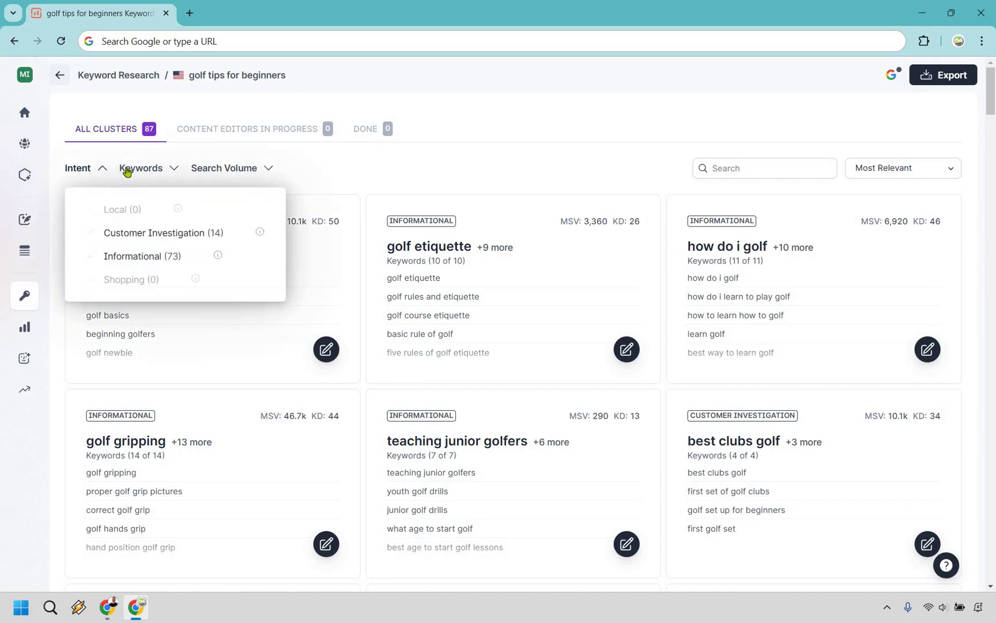
click(147, 169)
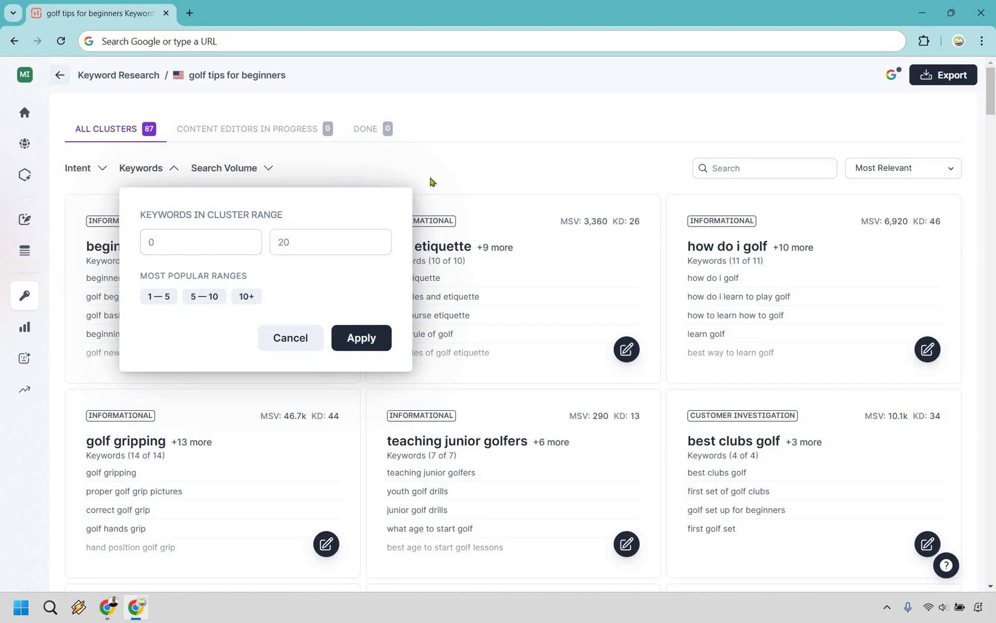
click(249, 168)
click(249, 167)
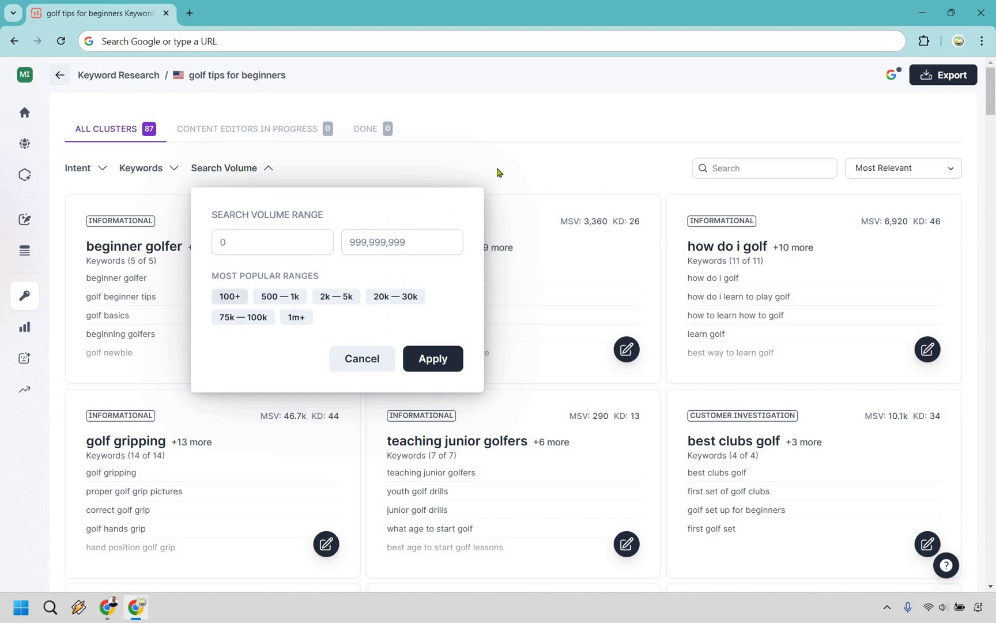
click(695, 157)
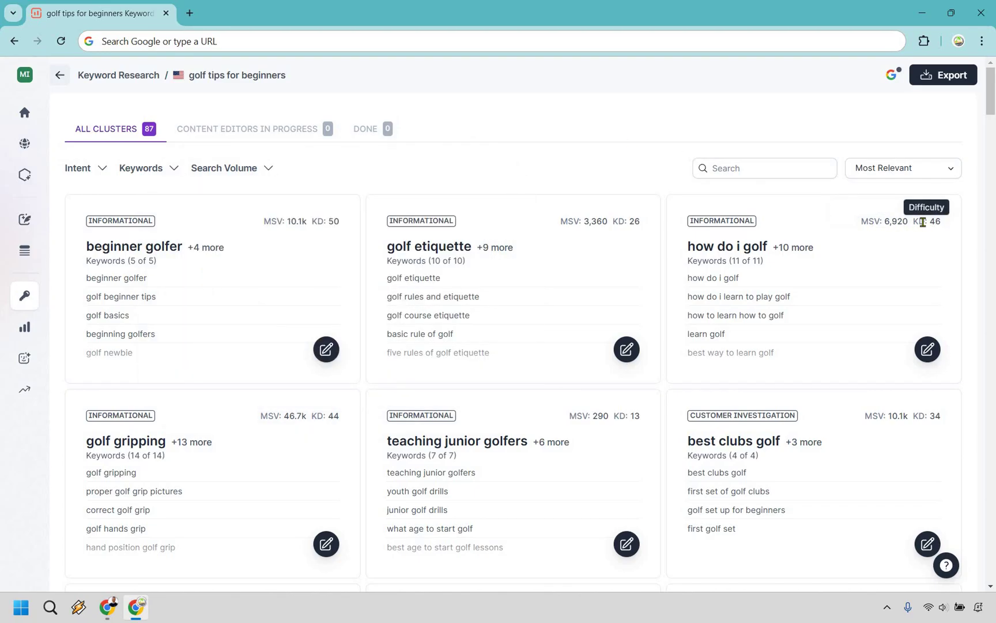
Step: Sort the keyword clusters by Difficulty: Low to High and open the detailed view of the "getting worse at golf" cluster
click(911, 169)
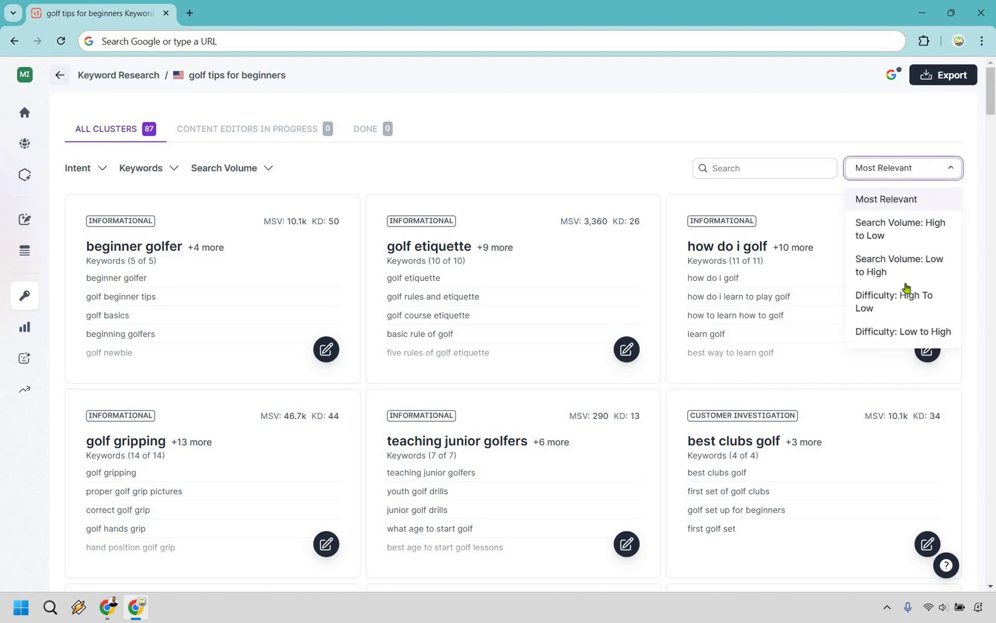
click(903, 332)
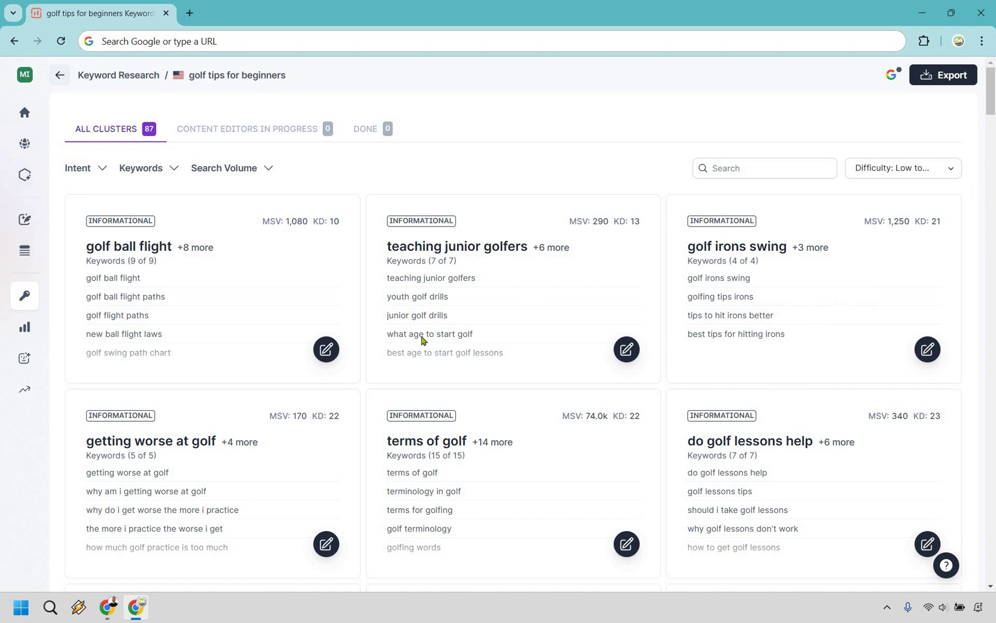
scroll(150, 369, down, 1)
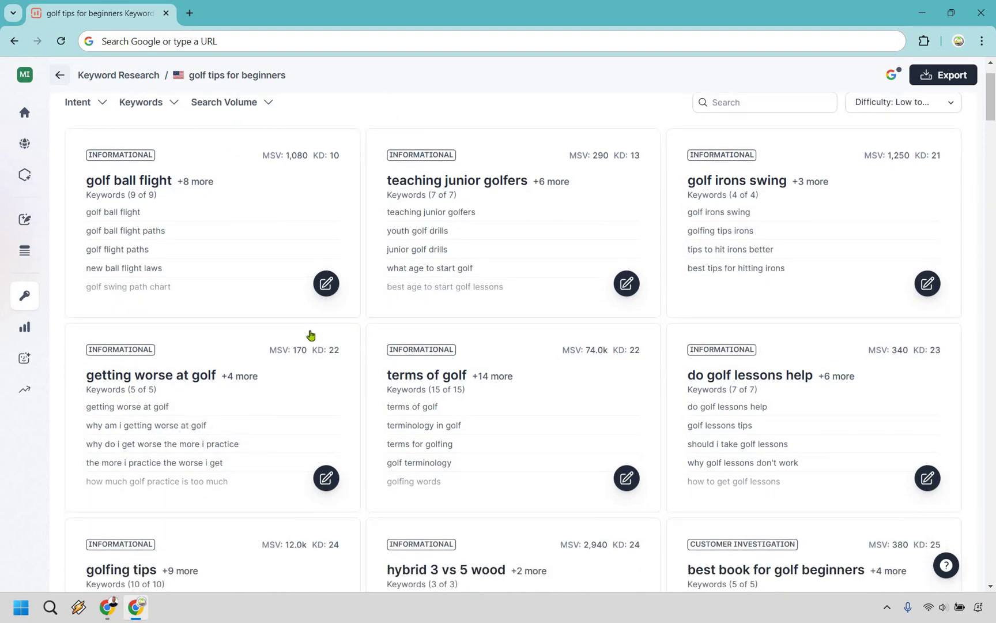
scroll(307, 335, down, 1)
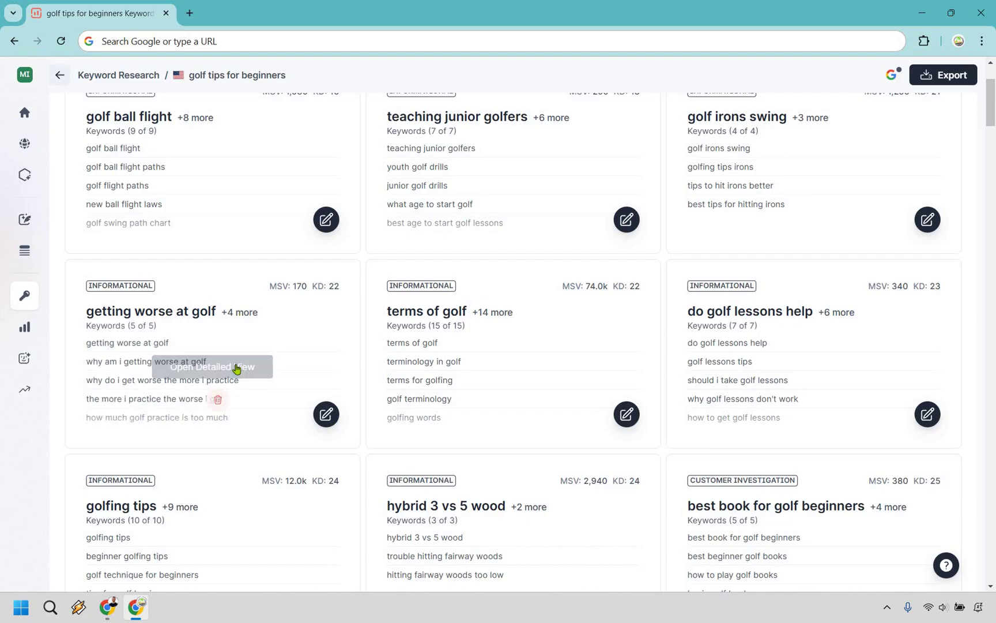
click(237, 369)
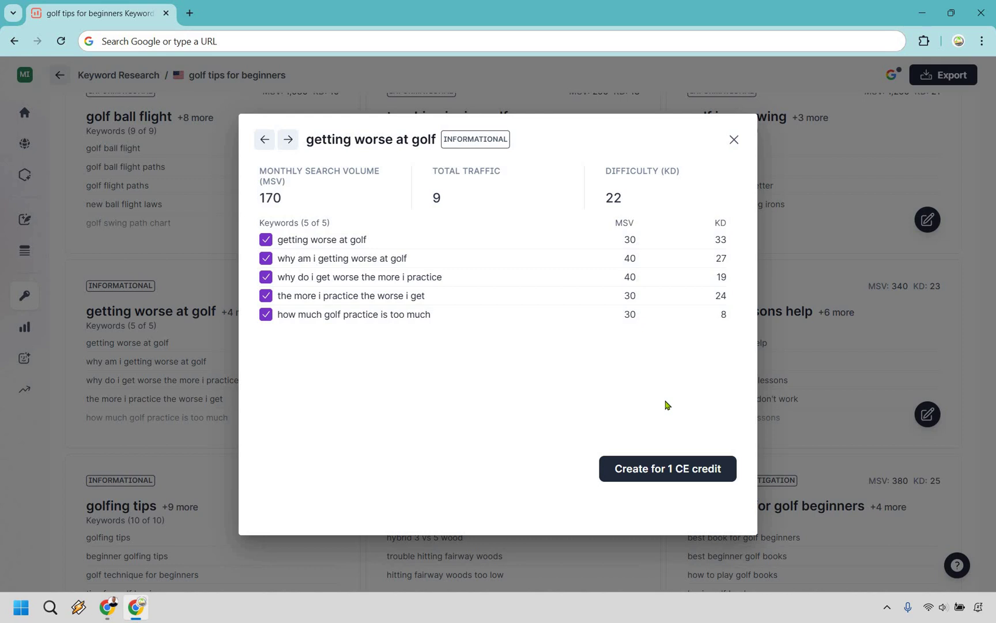
Step: Create a content editor from all keywords in the "getting worse at golf" cluster and open it
click(662, 469)
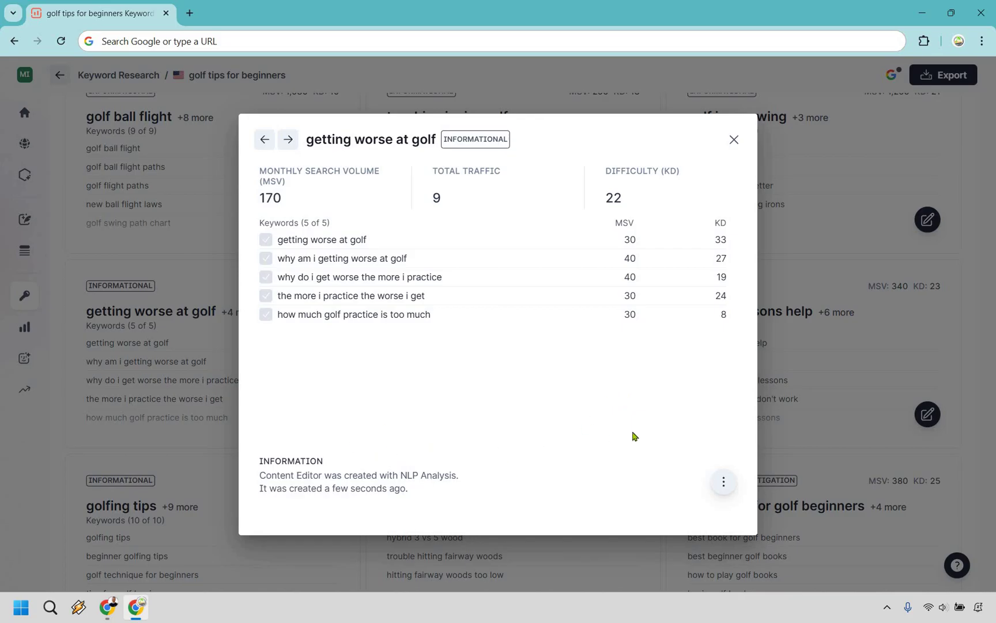
click(724, 483)
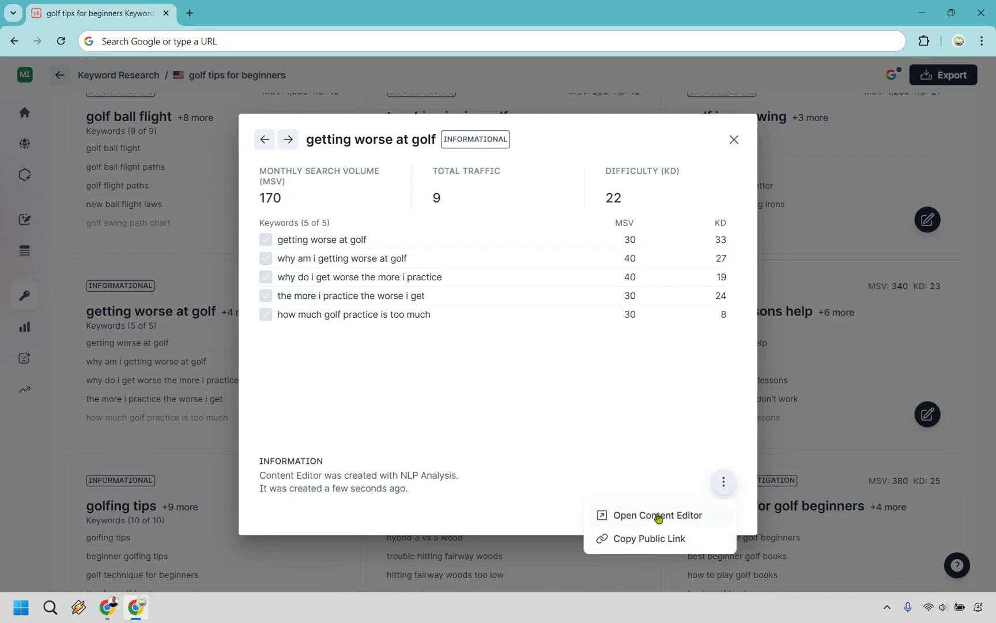
click(658, 516)
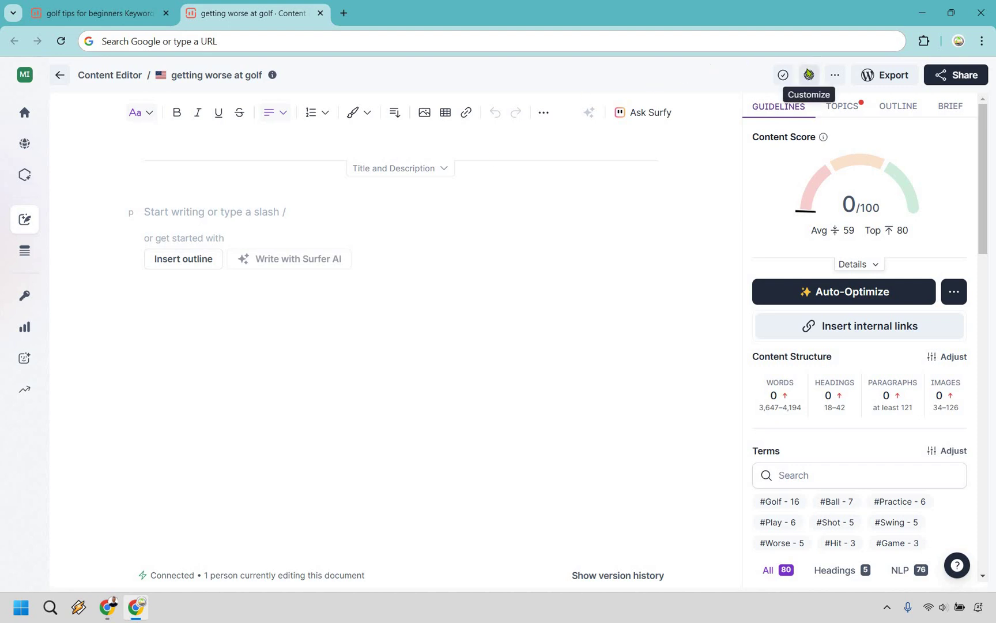
Step: Customize the content guidelines by excluding the forum pages at positions 3, 7 and 10 from the organic competitors
click(809, 75)
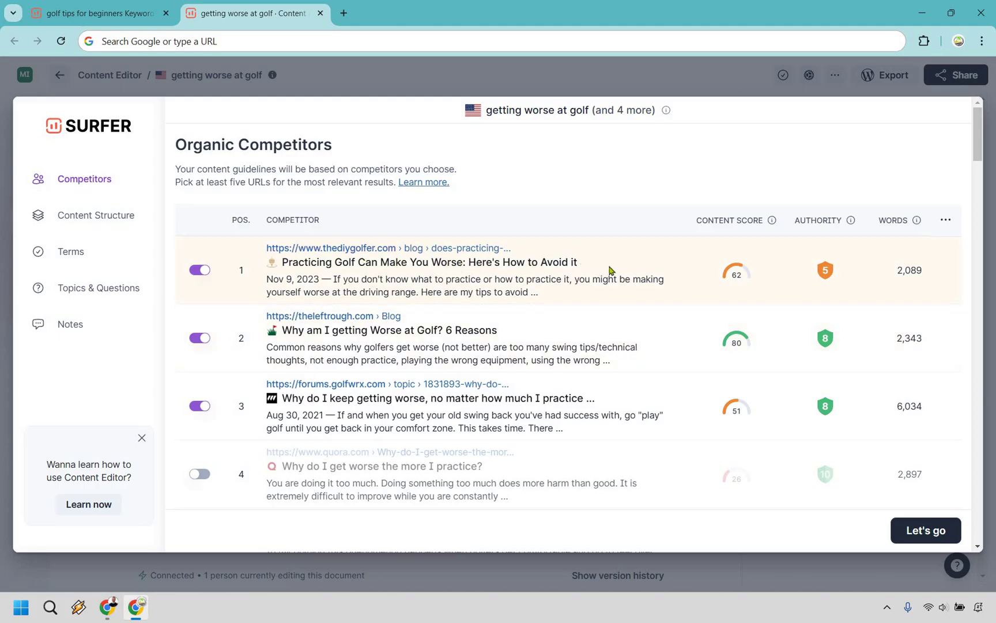
scroll(386, 295, down, 1)
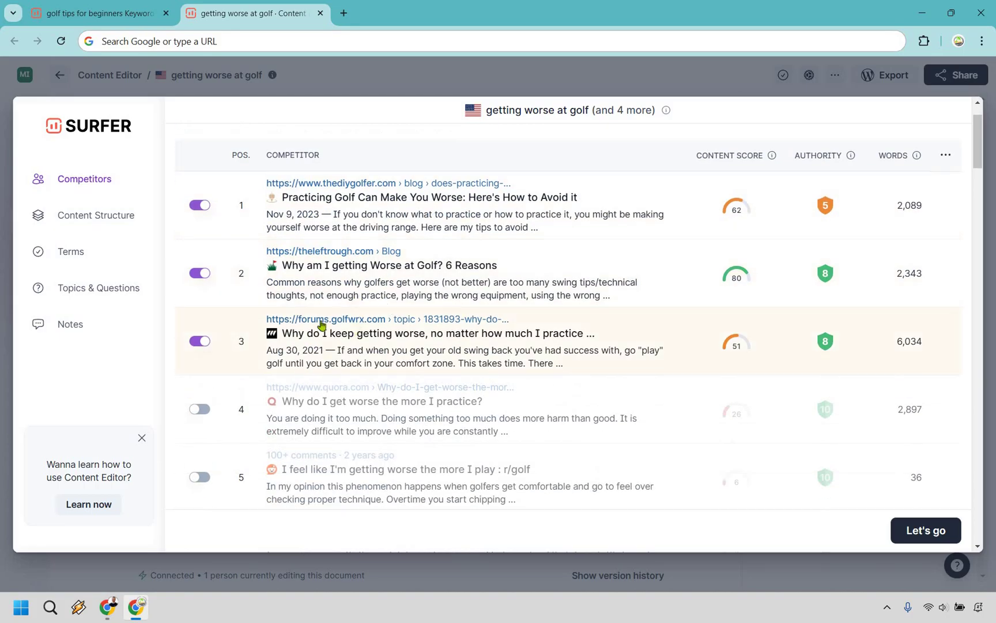
click(200, 341)
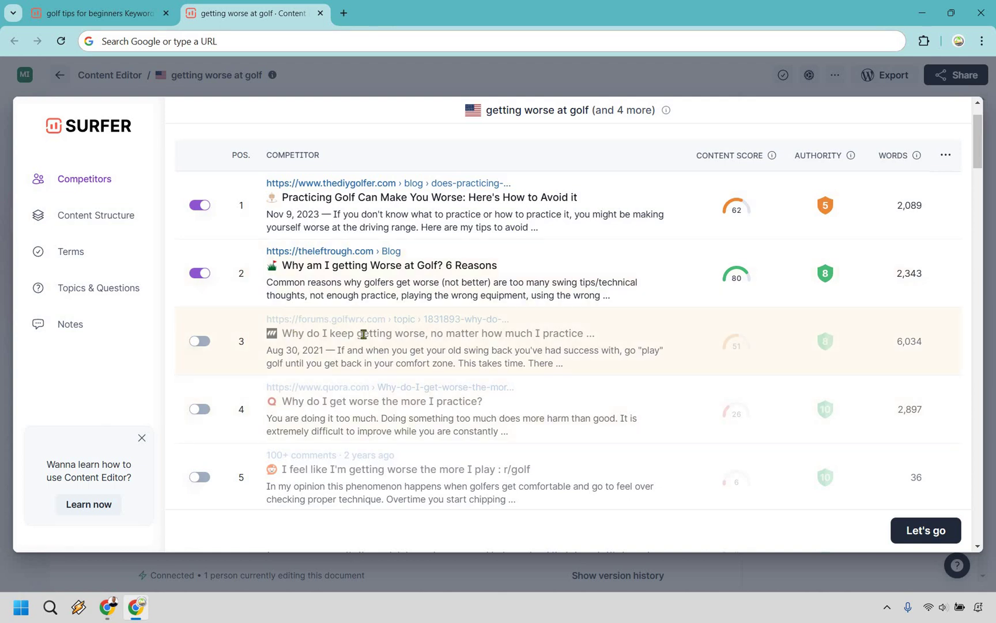
scroll(370, 332, down, 1)
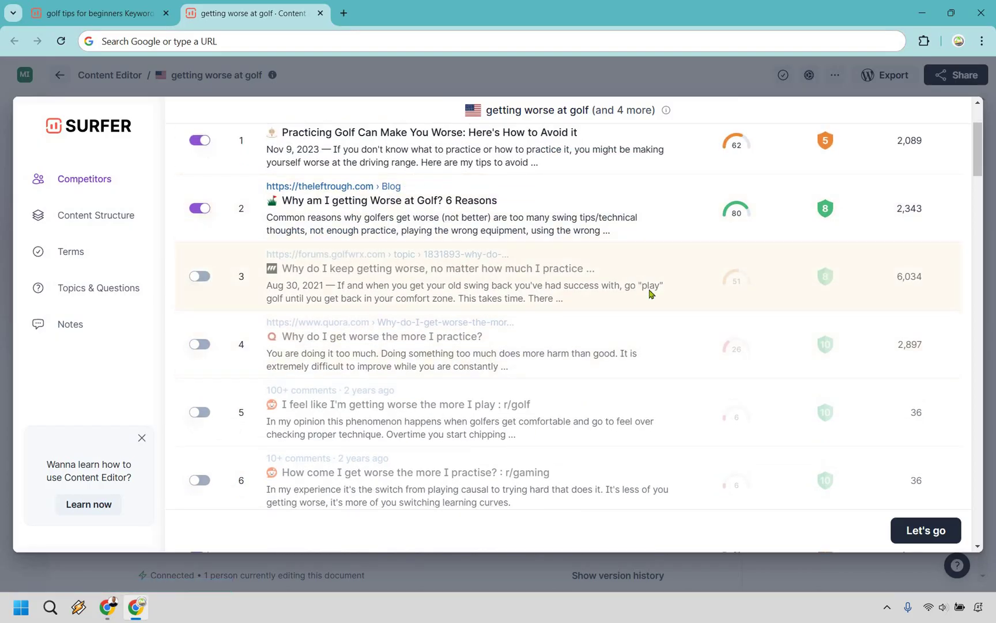
scroll(652, 288, down, 1)
scroll(692, 281, down, 2)
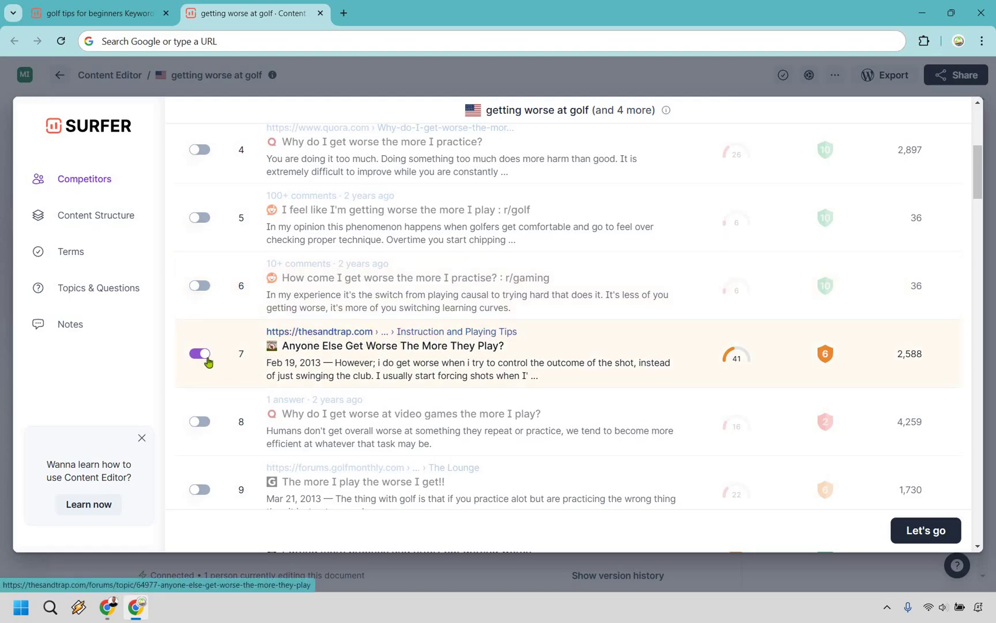
click(488, 344)
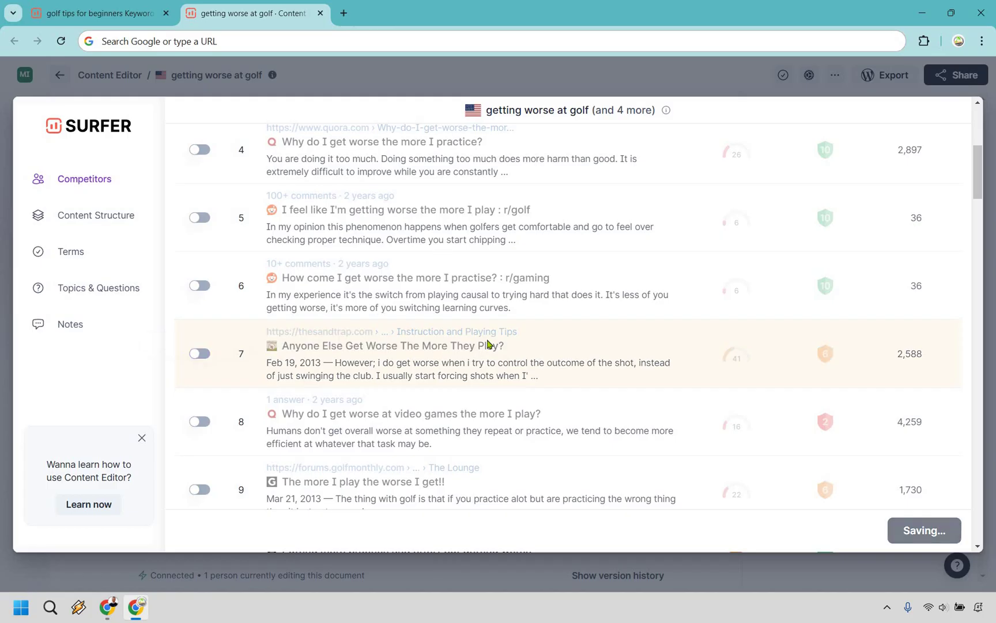
scroll(488, 344, down, 1)
scroll(297, 353, down, 2)
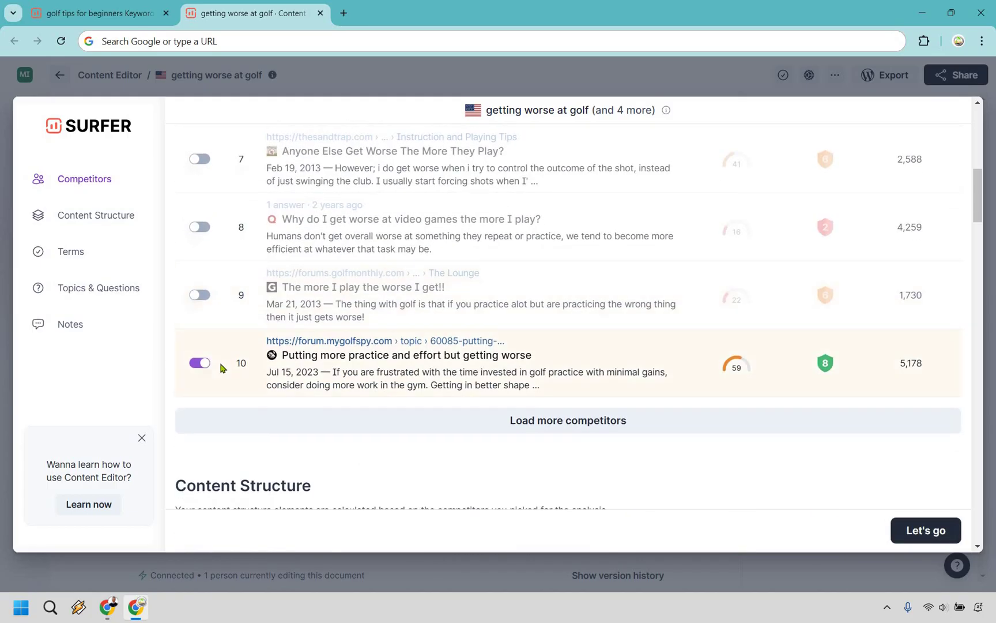
scroll(708, 162, up, 8)
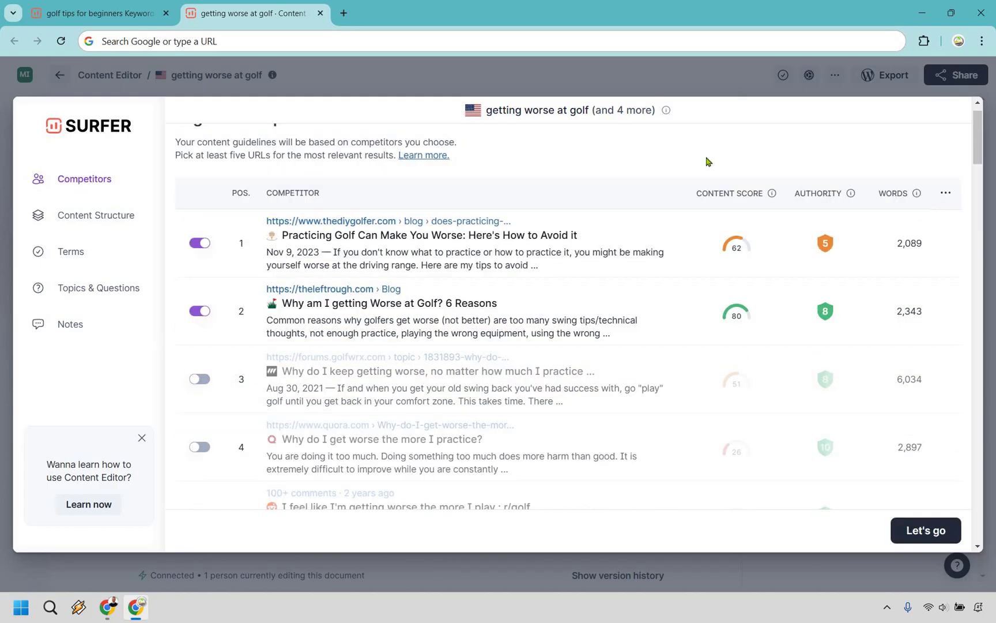
Step: Examine the content structure targets, the terms to use, and the suggested topics and questions in the customization settings
click(92, 217)
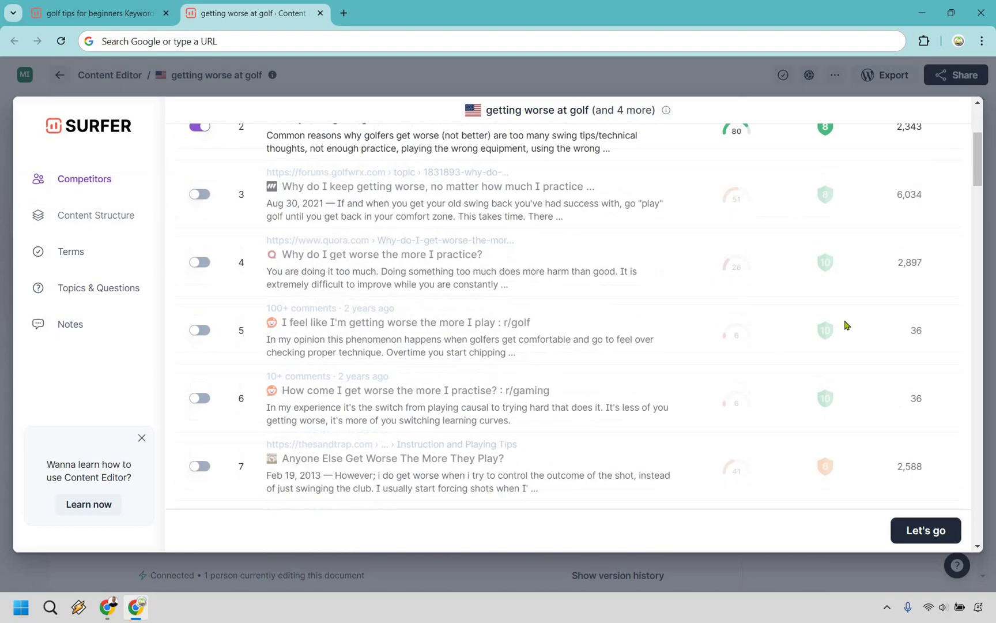
scroll(842, 380, up, 1)
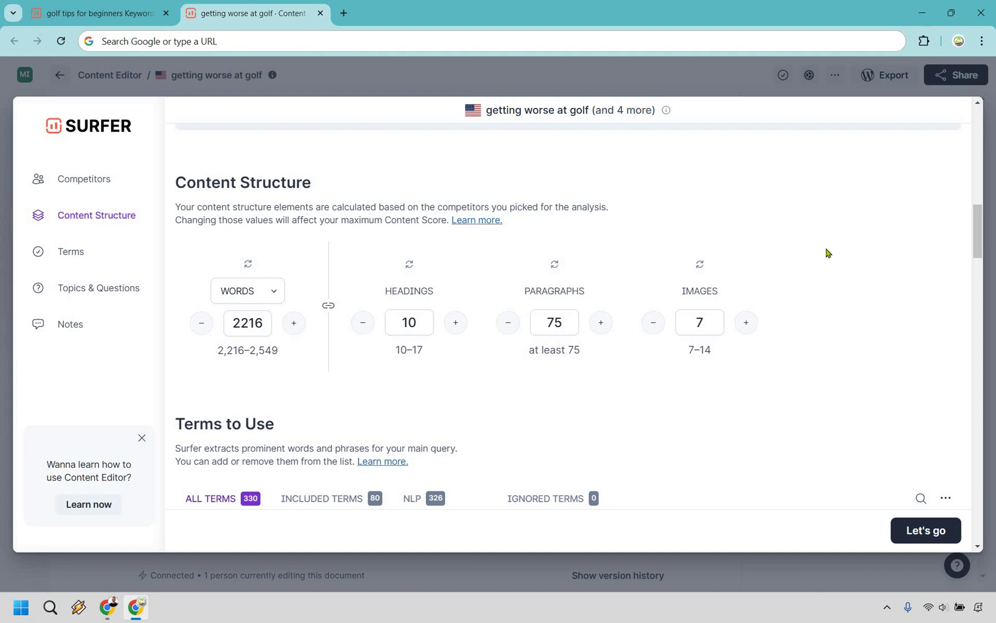
scroll(853, 268, down, 5)
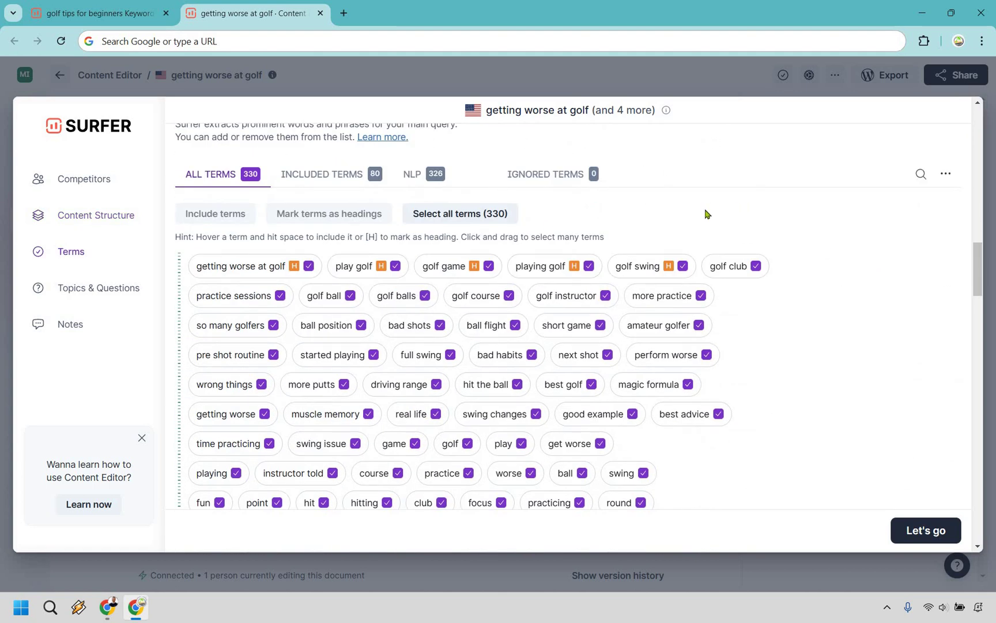
scroll(825, 280, down, 4)
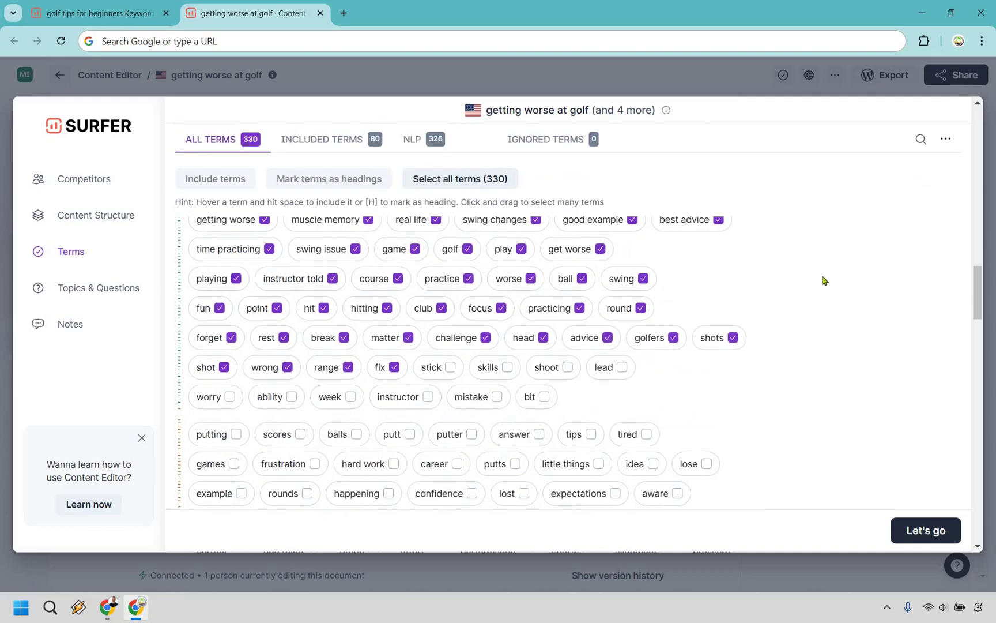
scroll(490, 353, down, 1)
scroll(486, 355, down, 1)
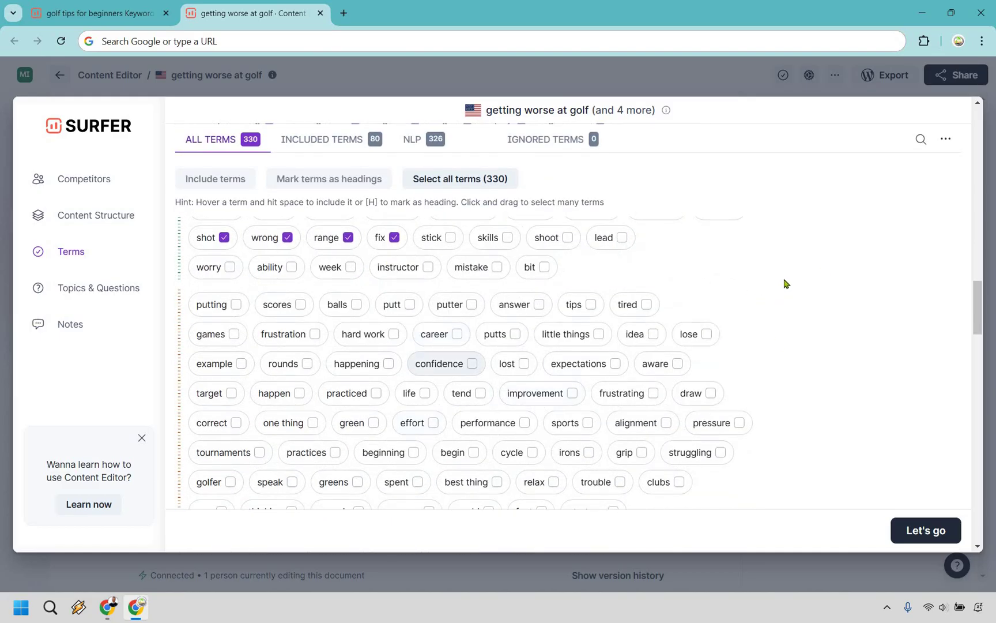
scroll(785, 283, down, 5)
scroll(784, 284, down, 3)
scroll(672, 372, up, 12)
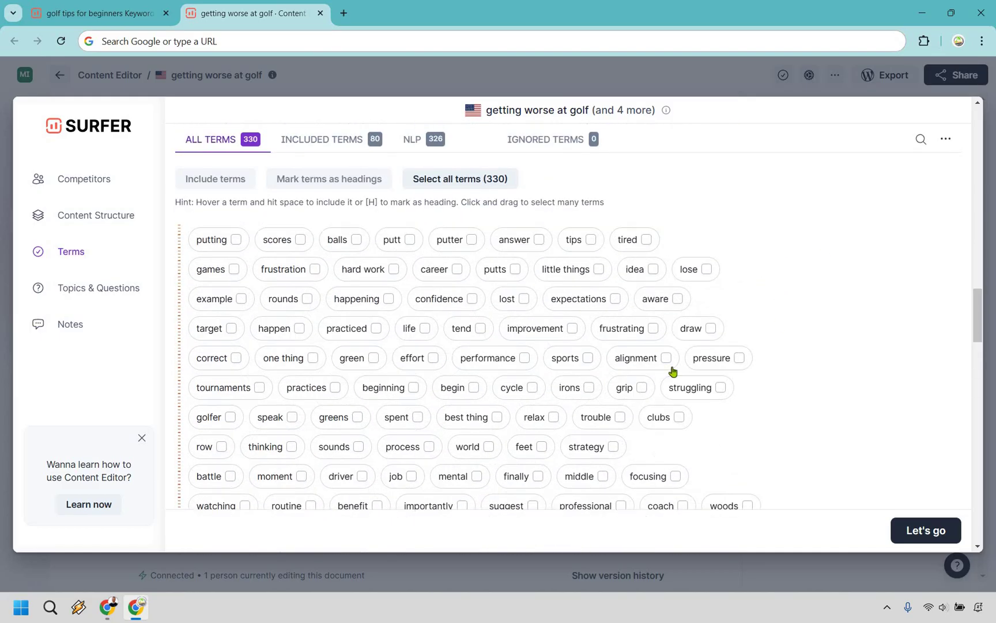
scroll(327, 423, down, 2)
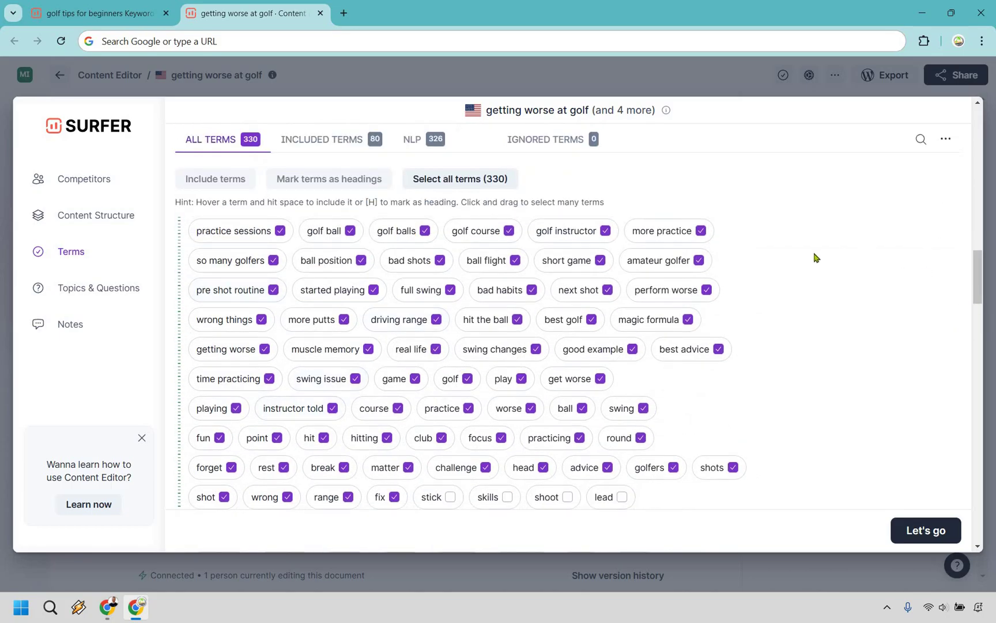
scroll(814, 257, down, 8)
scroll(815, 261, down, 8)
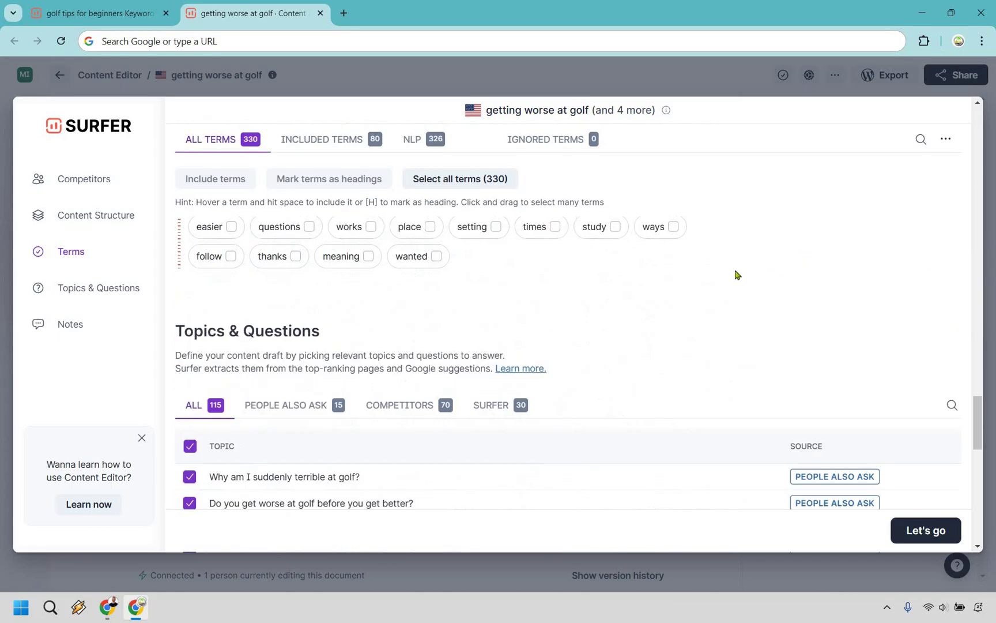
scroll(315, 293, down, 3)
scroll(651, 202, up, 1)
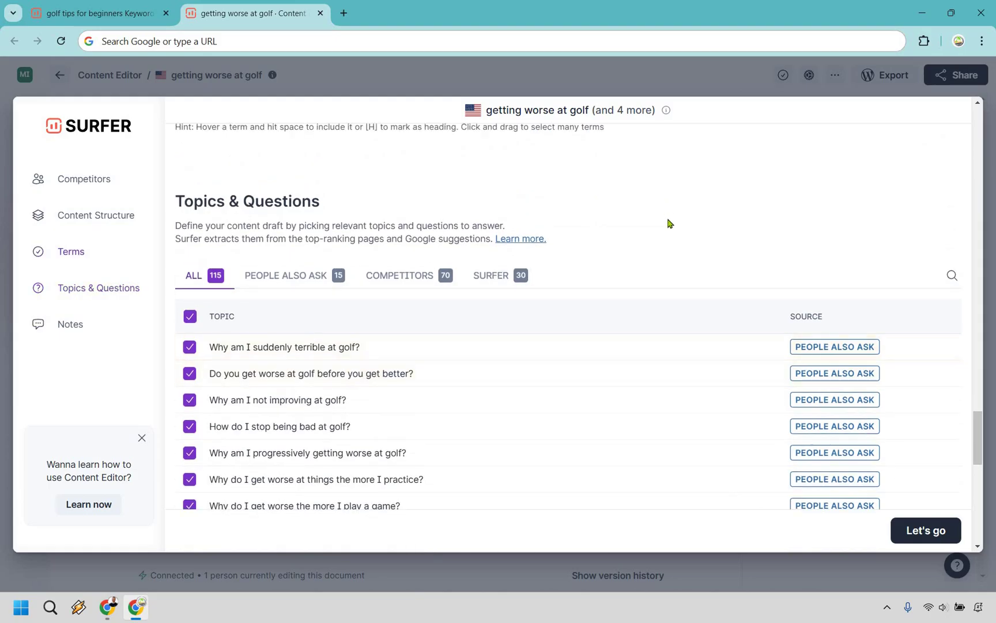
scroll(393, 277, down, 1)
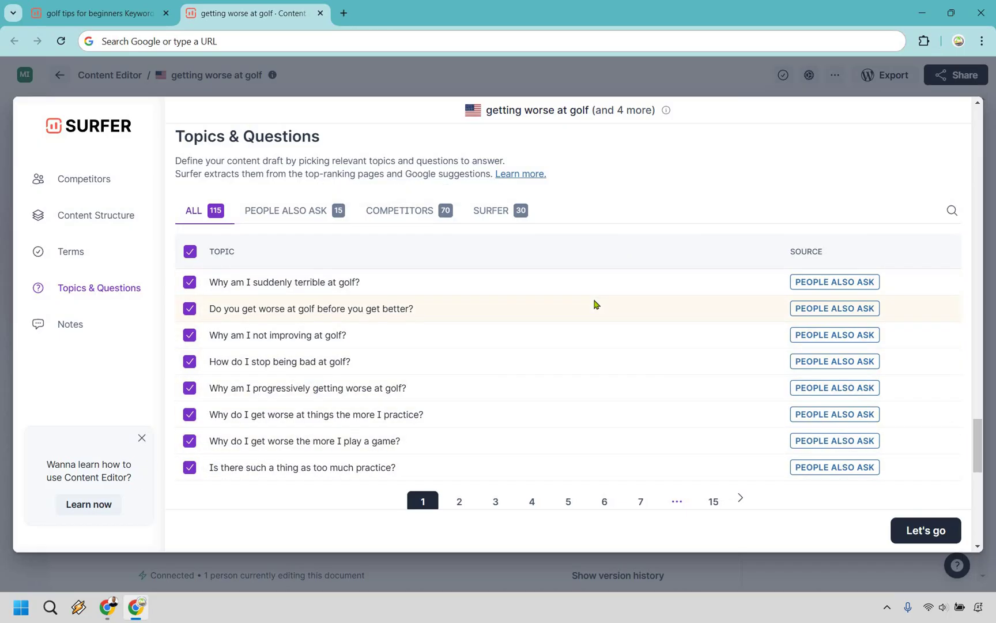
scroll(595, 303, down, 8)
scroll(598, 335, up, 10)
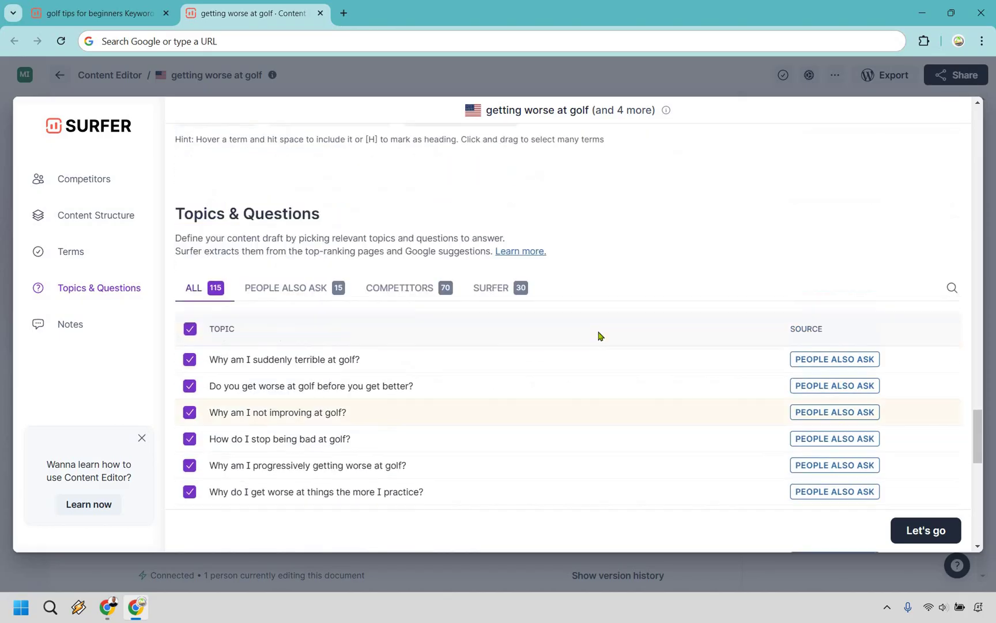
scroll(598, 336, up, 20)
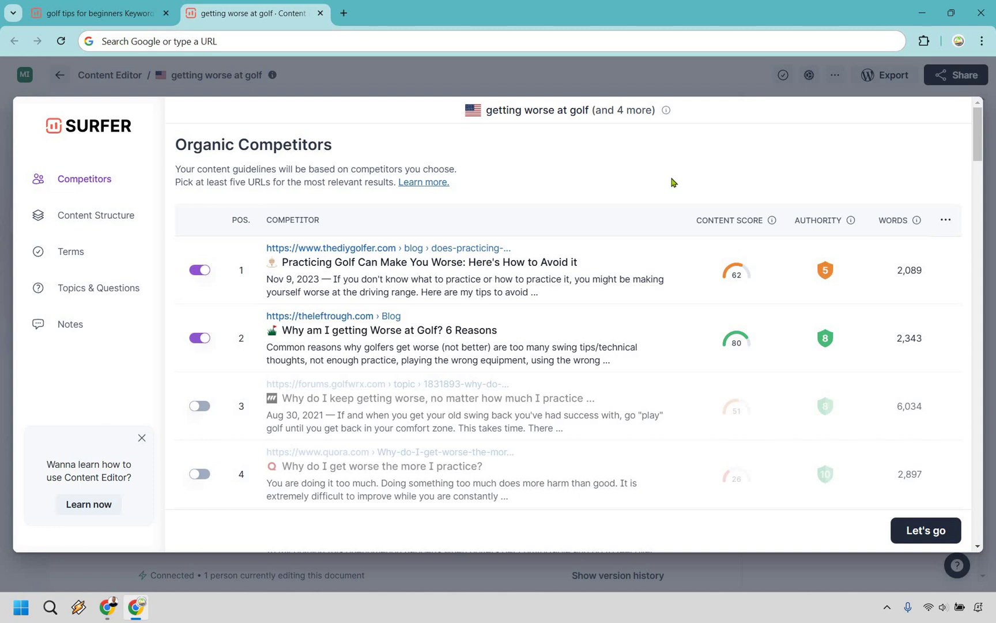
Step: Finish the guideline customization and insert a generated outline into the empty article
click(920, 536)
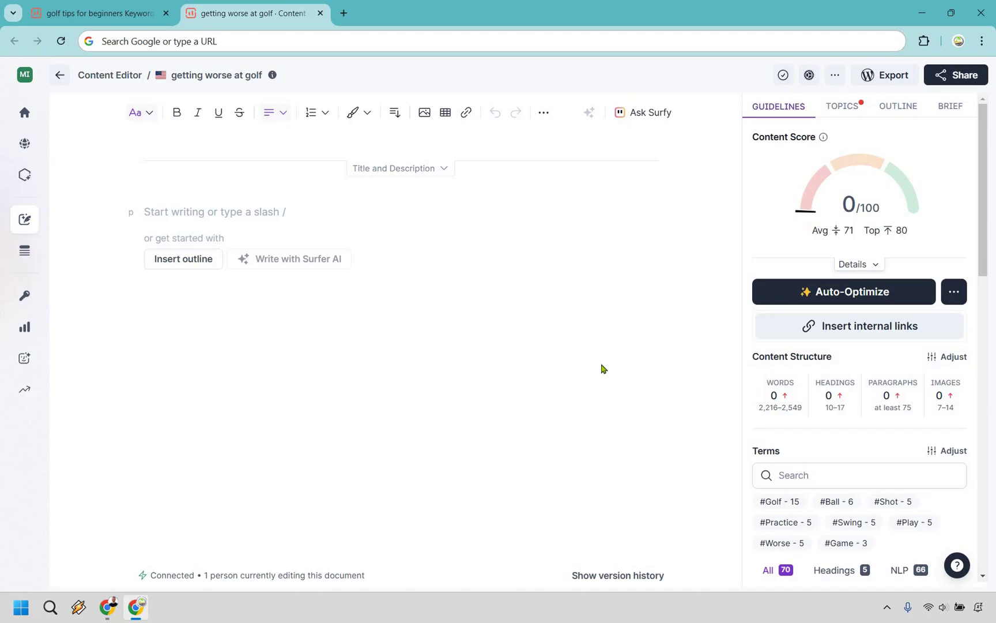
click(165, 264)
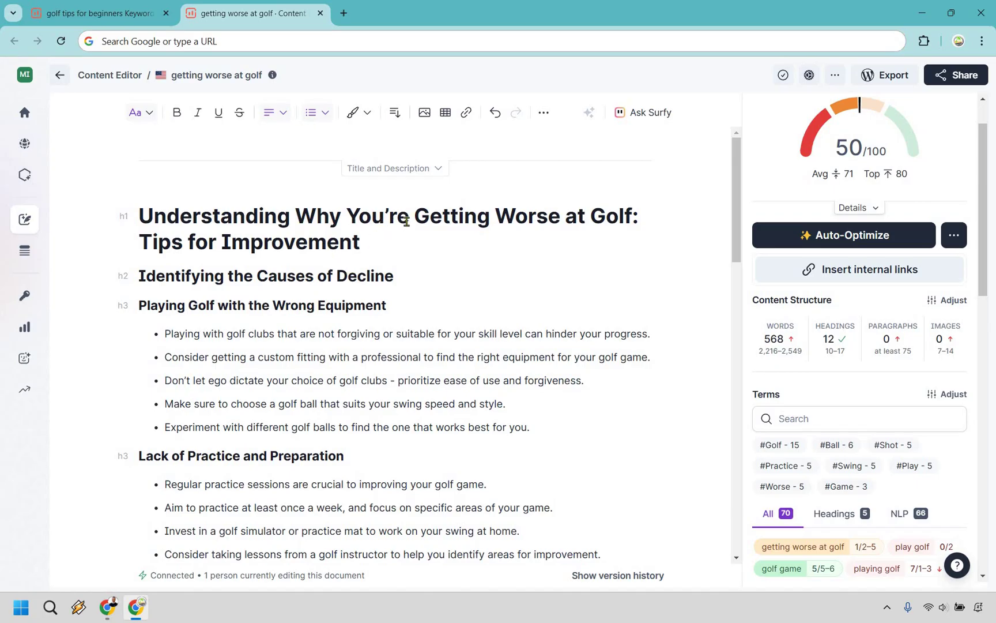
Step: Review the inserted outline's headings and bullet points from the title through the conclusion
scroll(286, 227, down, 1)
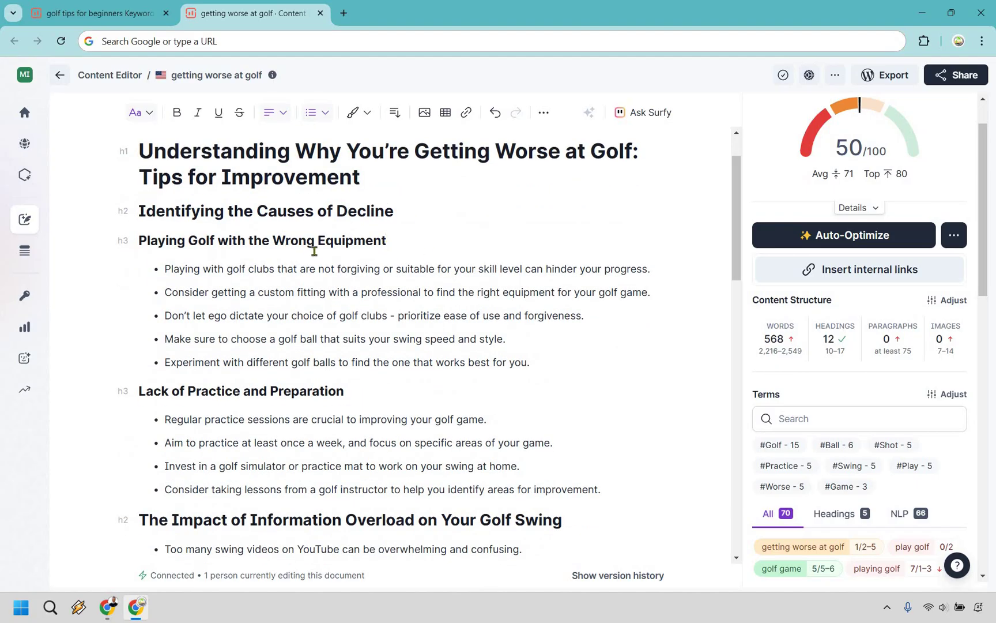
scroll(251, 240, down, 3)
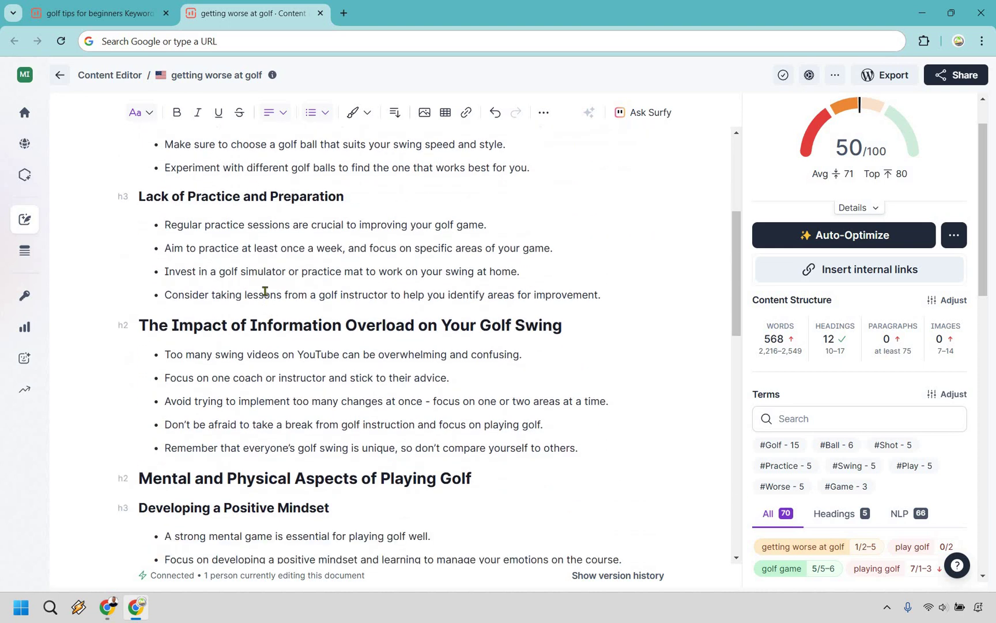
scroll(281, 263, down, 1)
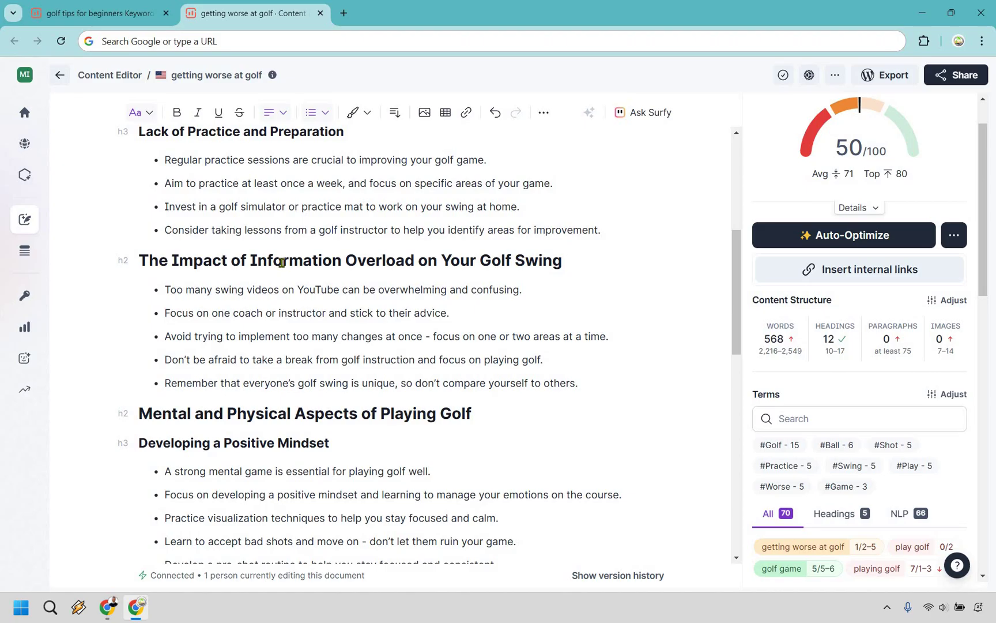
drag(232, 260, 470, 261)
click(460, 259)
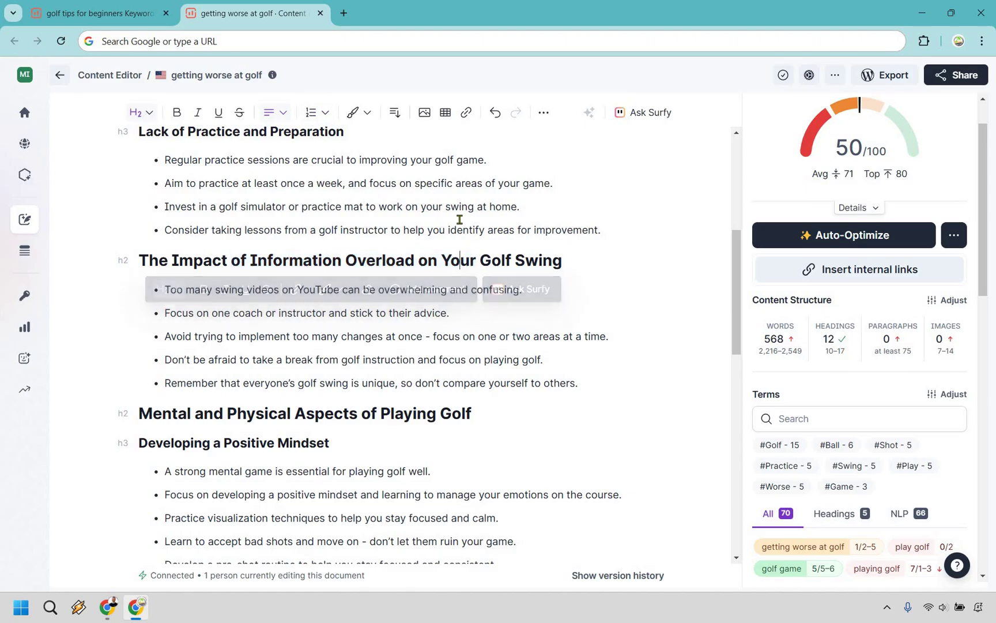
scroll(459, 225, down, 1)
scroll(459, 223, down, 2)
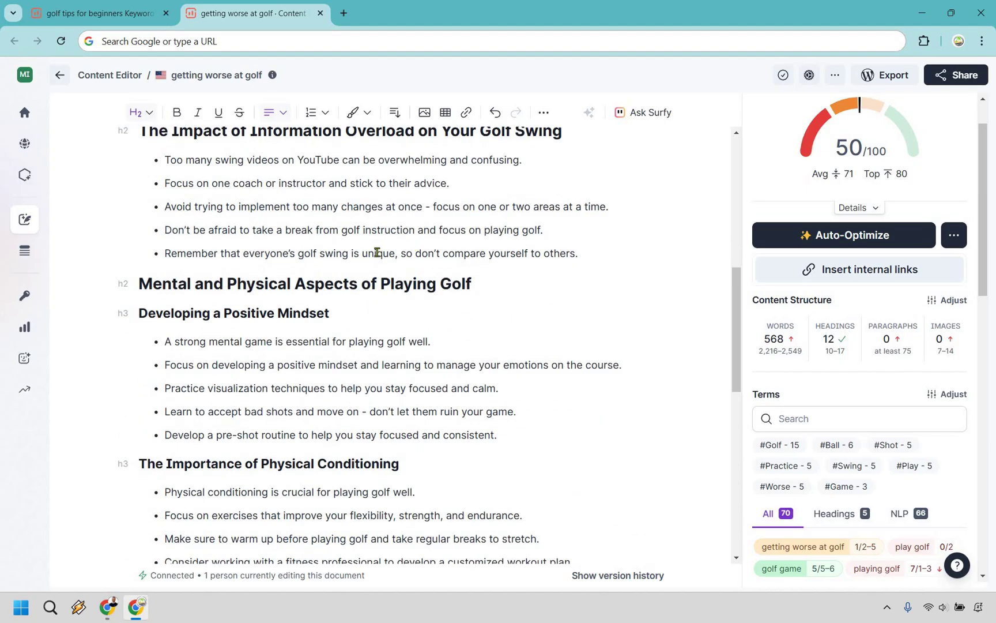
scroll(300, 288, down, 1)
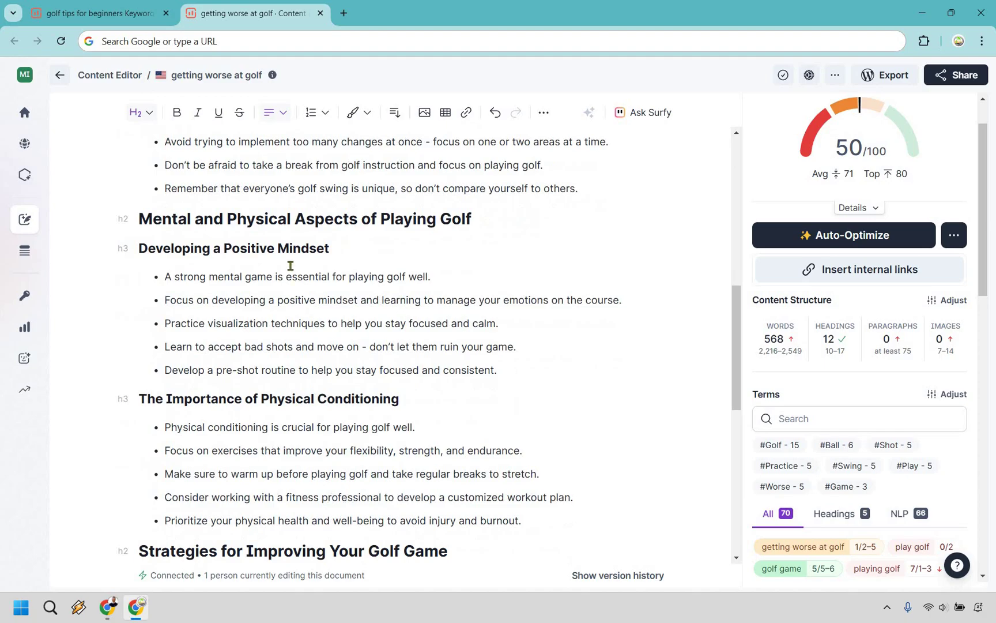
scroll(291, 265, down, 1)
scroll(293, 258, down, 3)
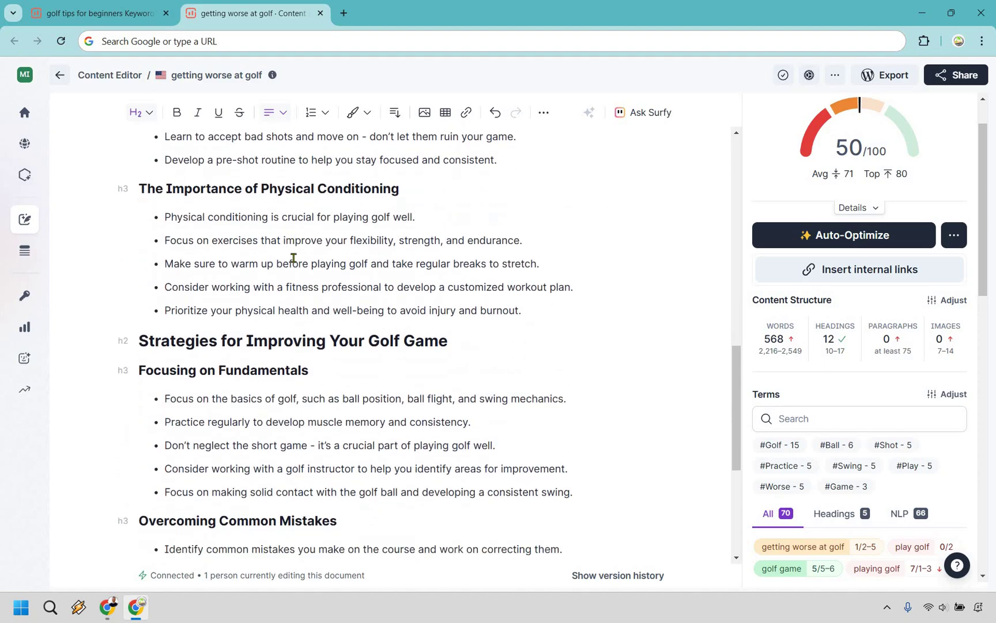
scroll(294, 259, down, 4)
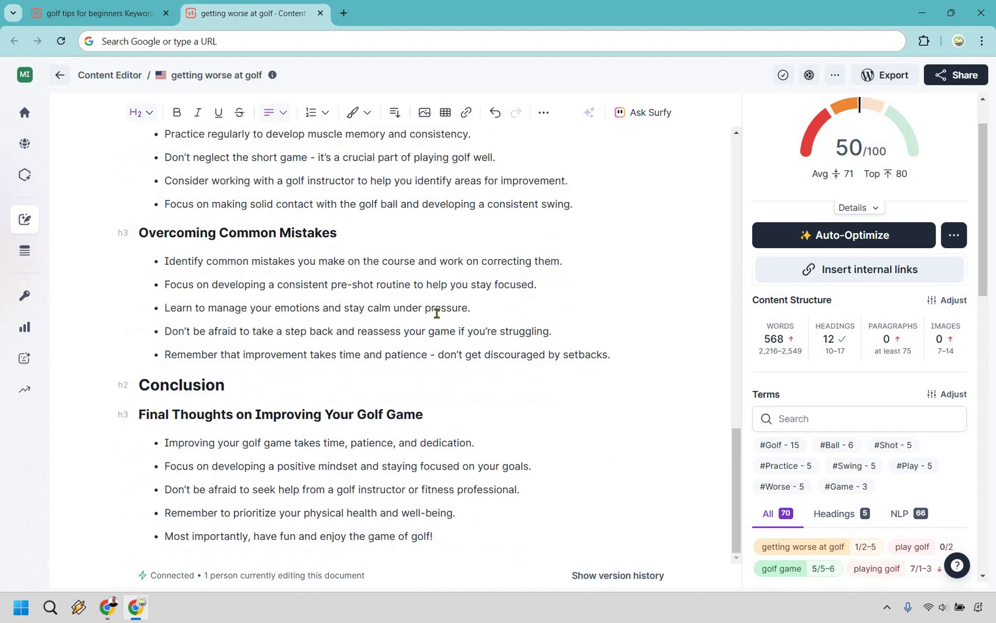
scroll(436, 313, up, 16)
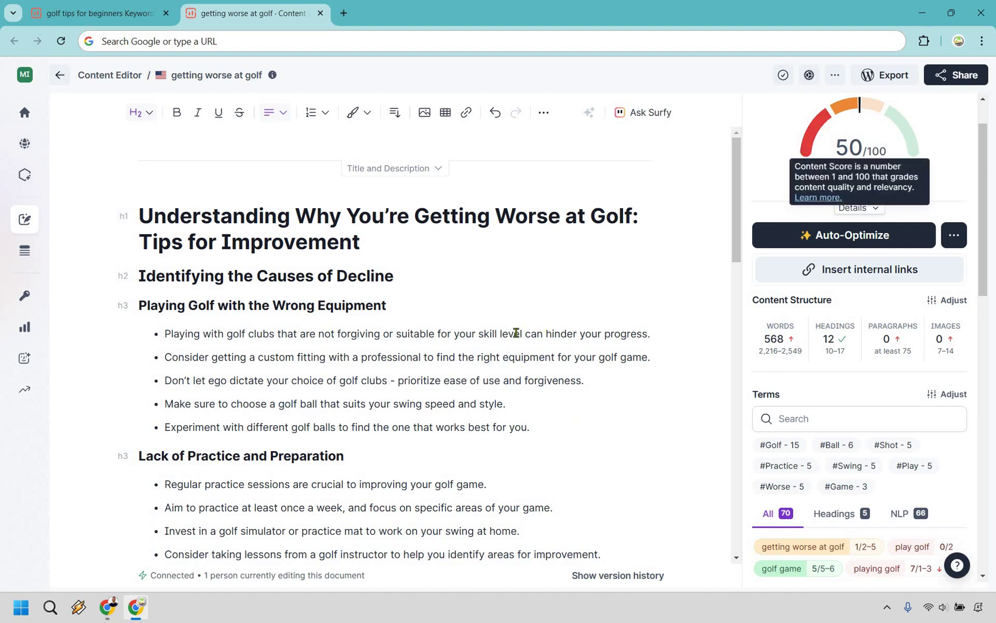
Step: Examine the content score, the structure targets and the suggested terms with their recommended usage ranges
scroll(926, 328, down, 5)
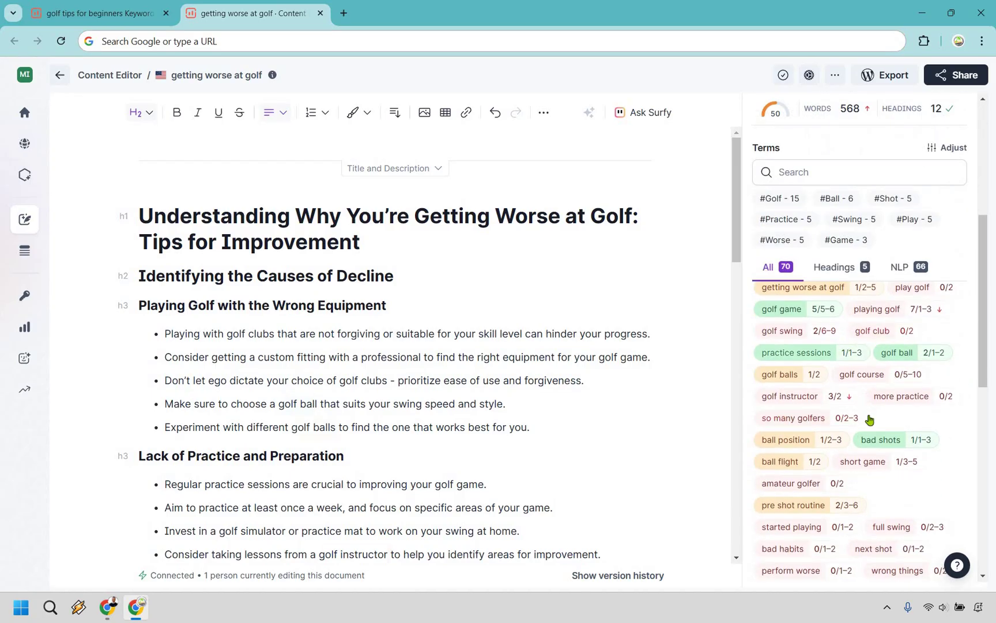
scroll(897, 385, down, 2)
scroll(903, 378, down, 2)
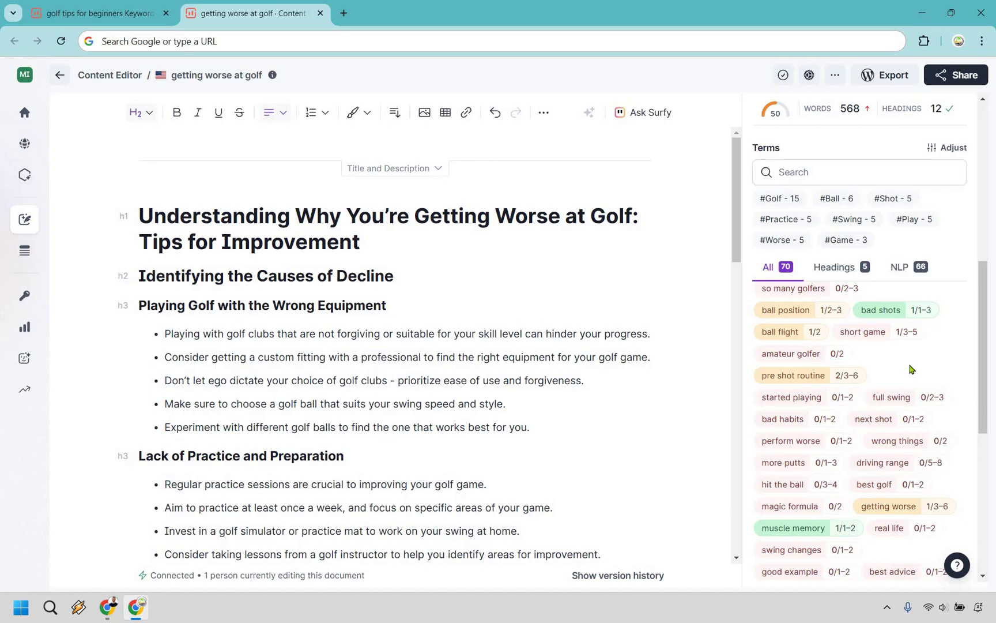
scroll(853, 404, up, 6)
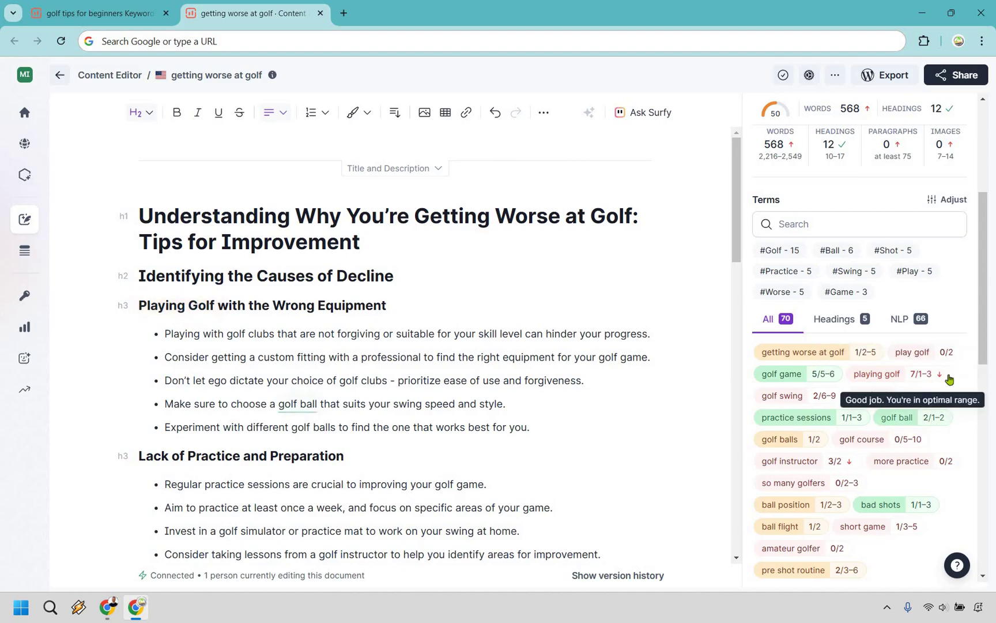
mouse_move(952, 381)
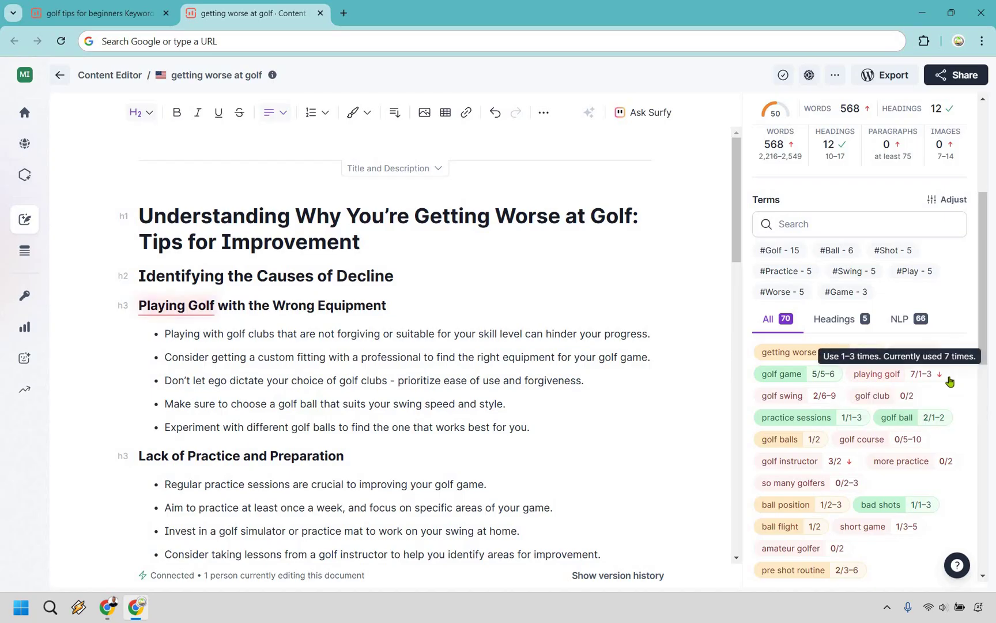
scroll(949, 372, down, 1)
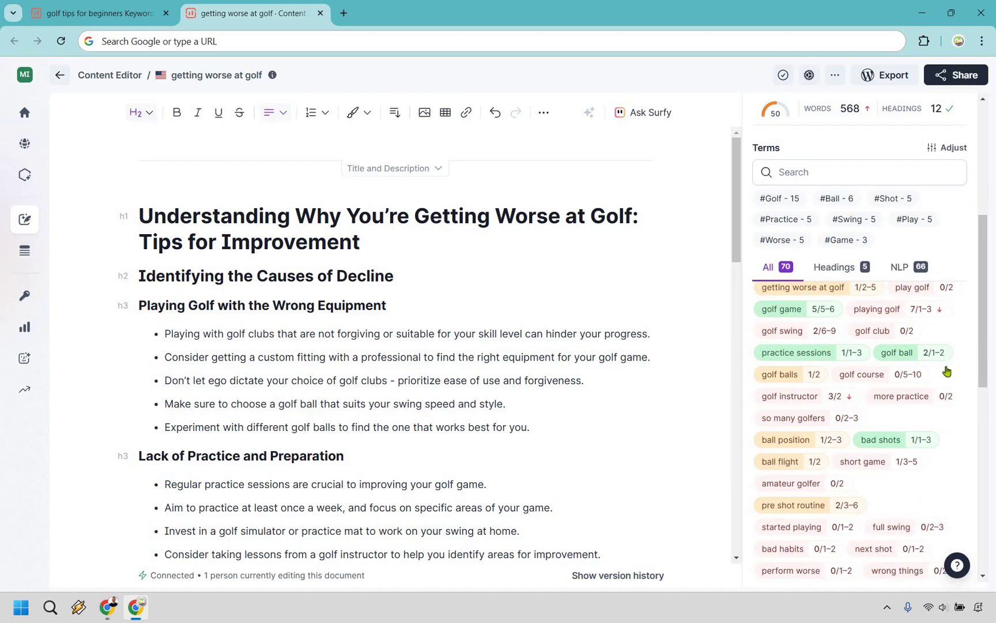
scroll(947, 372, up, 1)
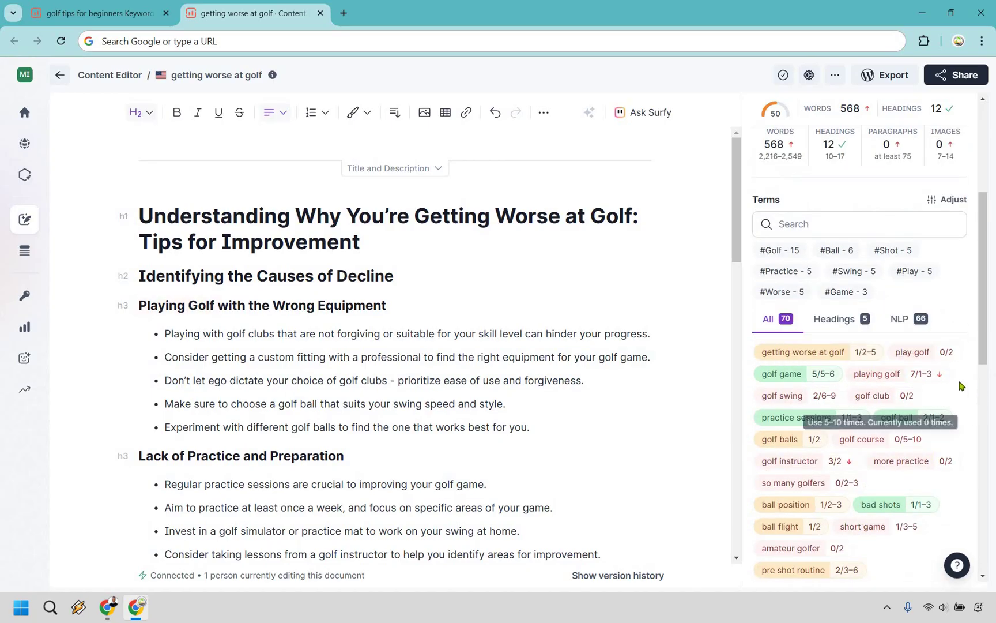
scroll(954, 392, down, 1)
scroll(955, 392, up, 5)
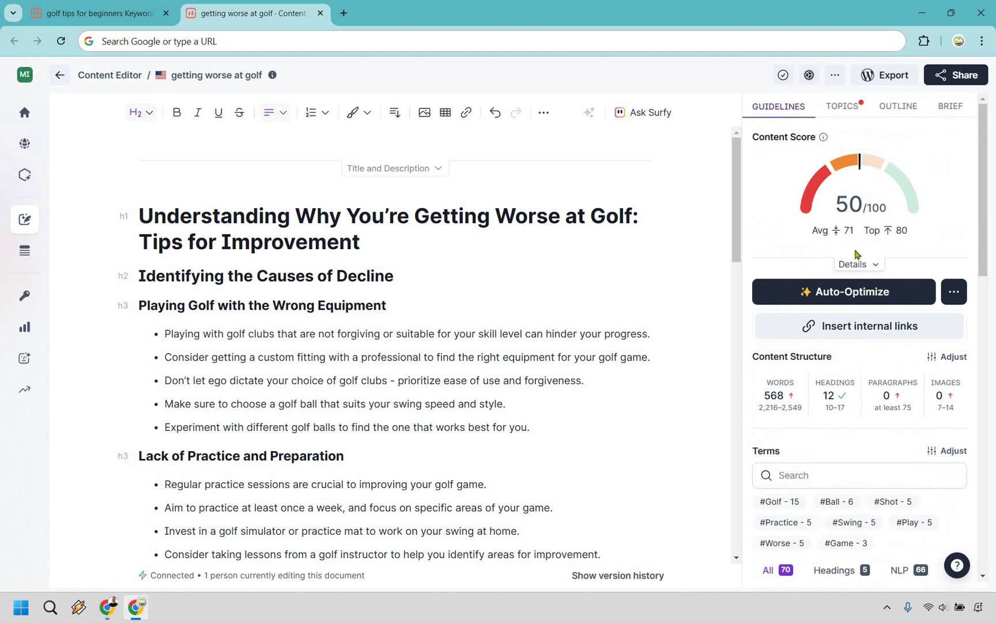
mouse_move(905, 193)
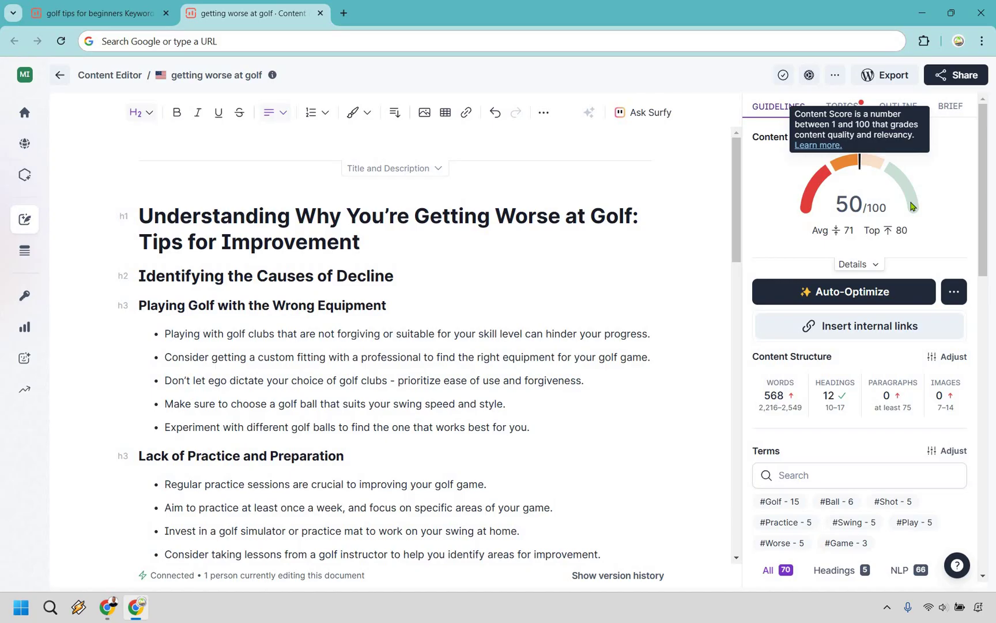
scroll(917, 390, down, 3)
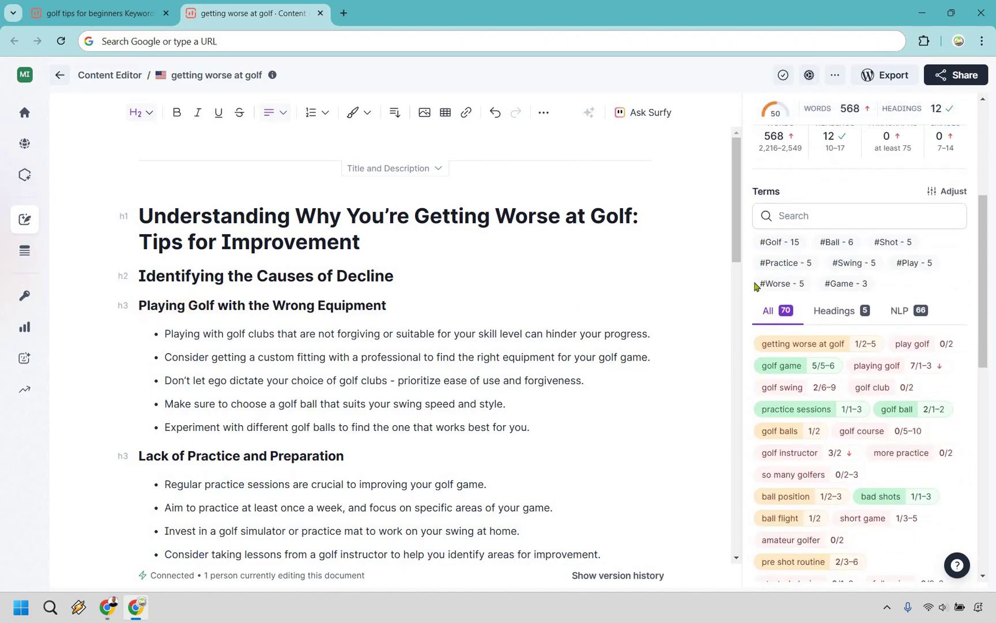
scroll(756, 287, up, 3)
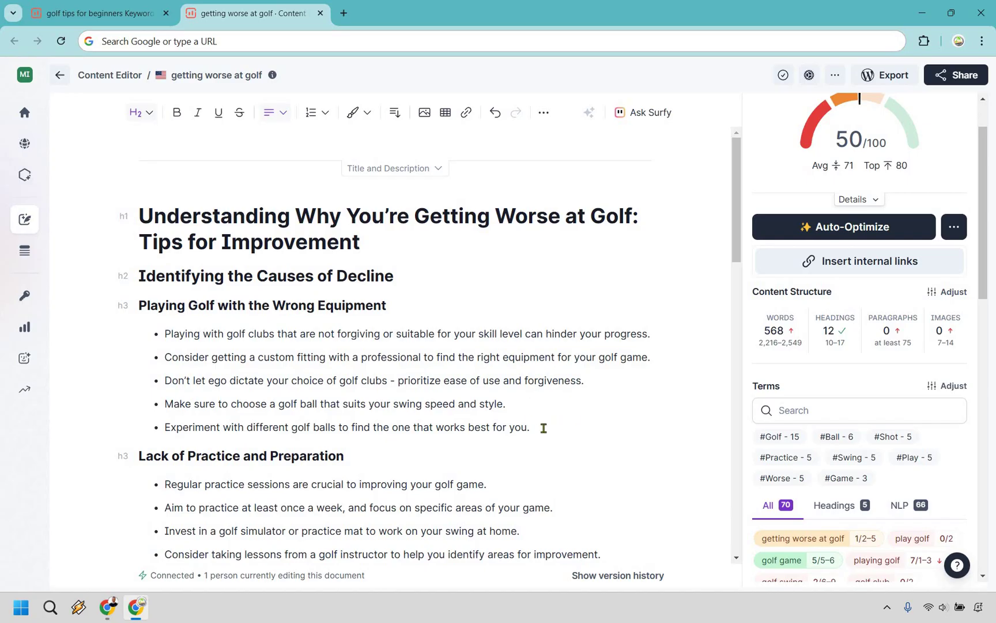
Step: Copy ChatGPT's paragraphs for "Playing Golf with the Wrong Equipment" into Surfer's AI Humanizer and humanize them with the automatic tone of voice
drag(532, 429, 137, 305)
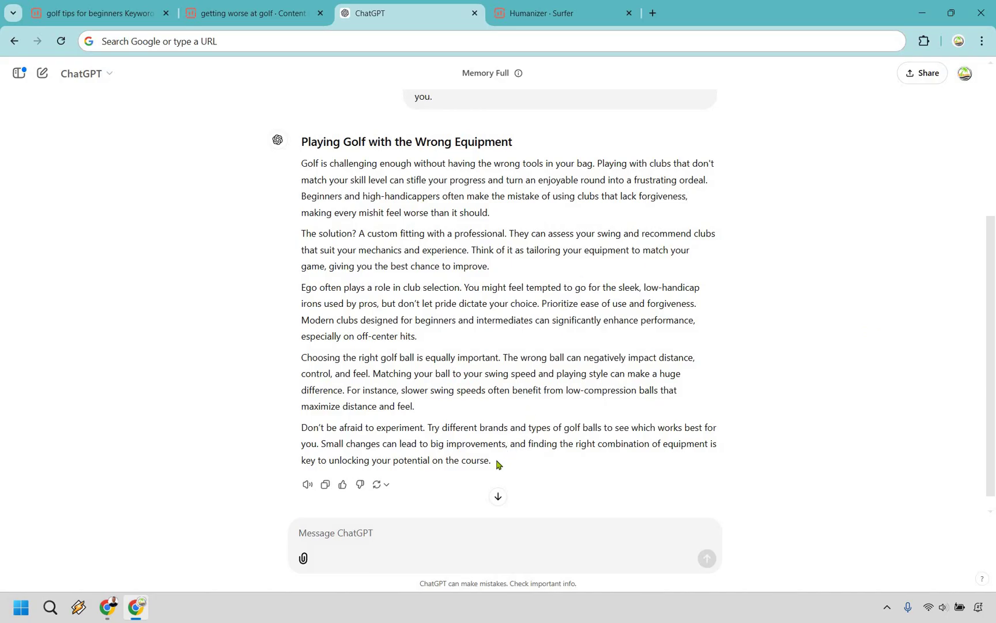
drag(496, 462, 300, 163)
key(ctrl+c)
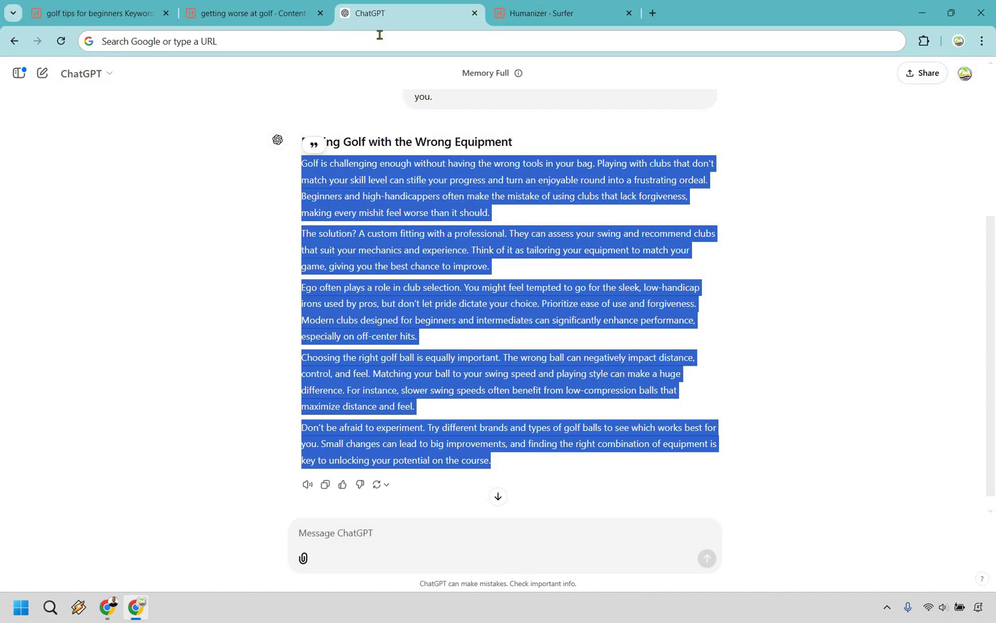
key(ctrl+Tab)
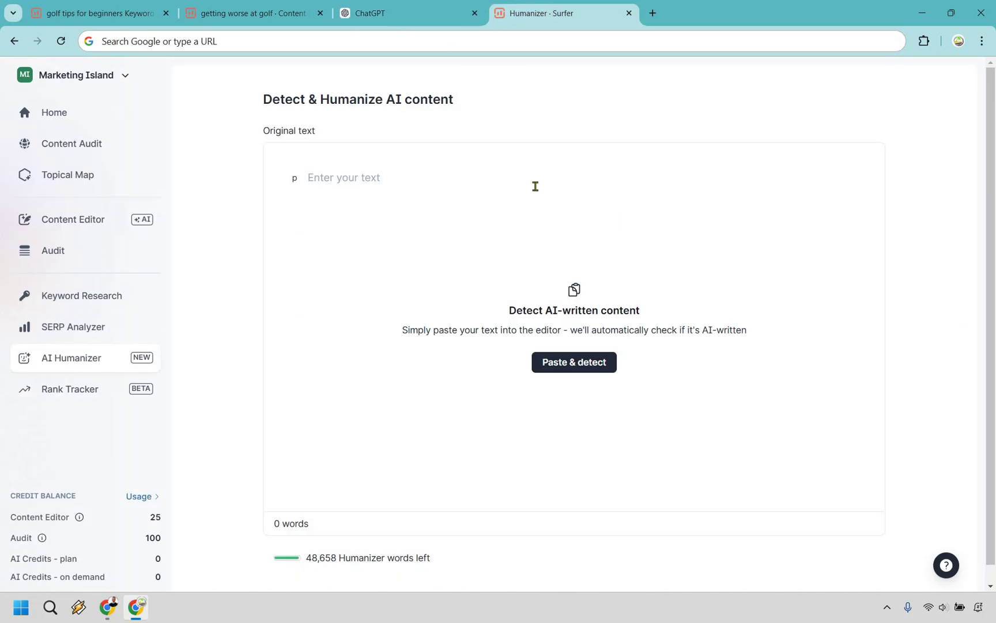
key(ctrl+v)
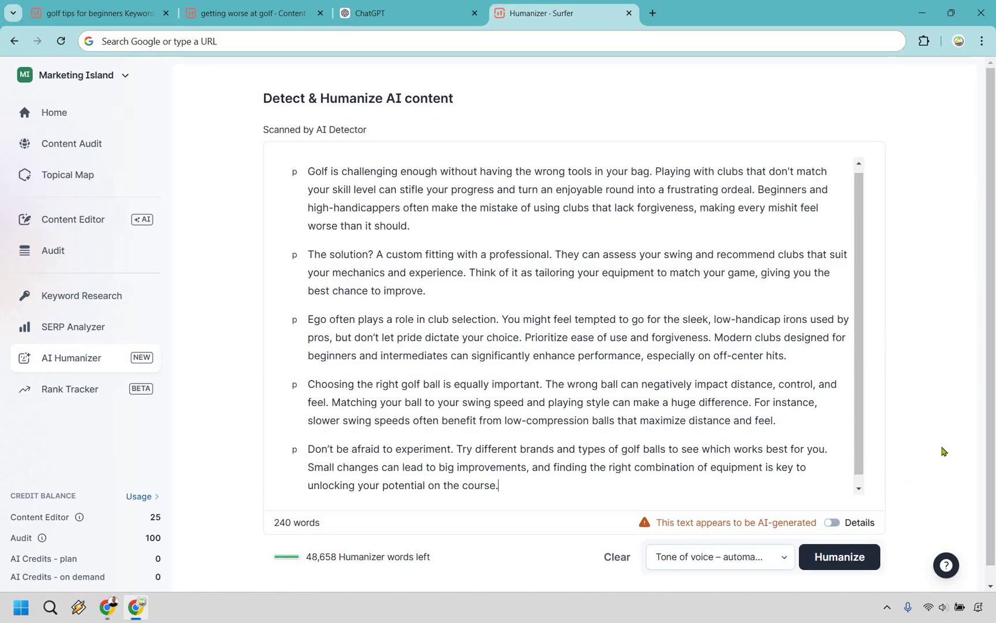
scroll(929, 449, down, 1)
click(863, 546)
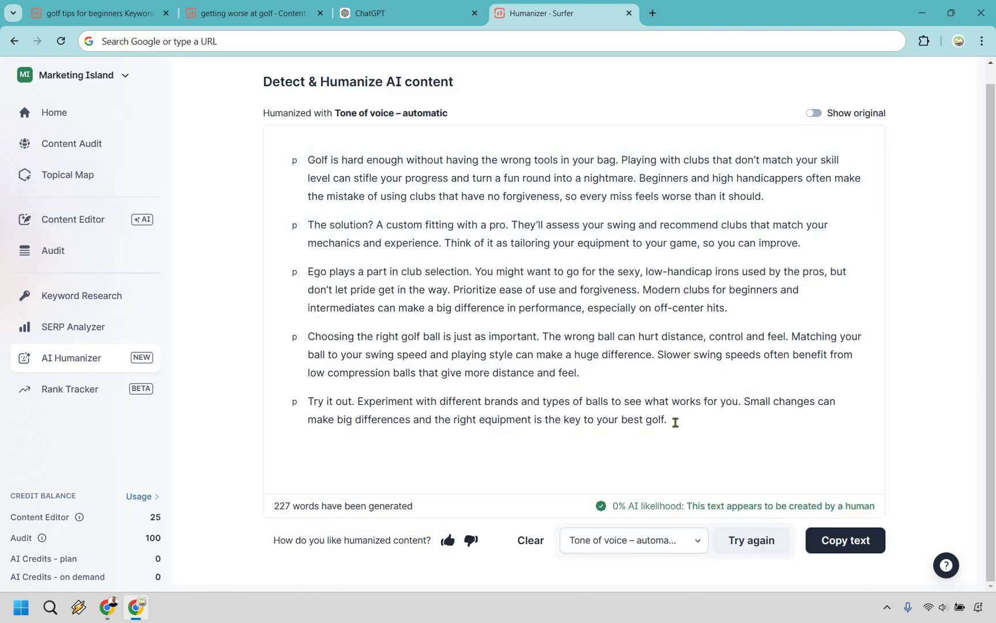
Step: Copy the entire humanized text and return to the "getting worse at golf" article in the Content Editor
drag(669, 421, 316, 163)
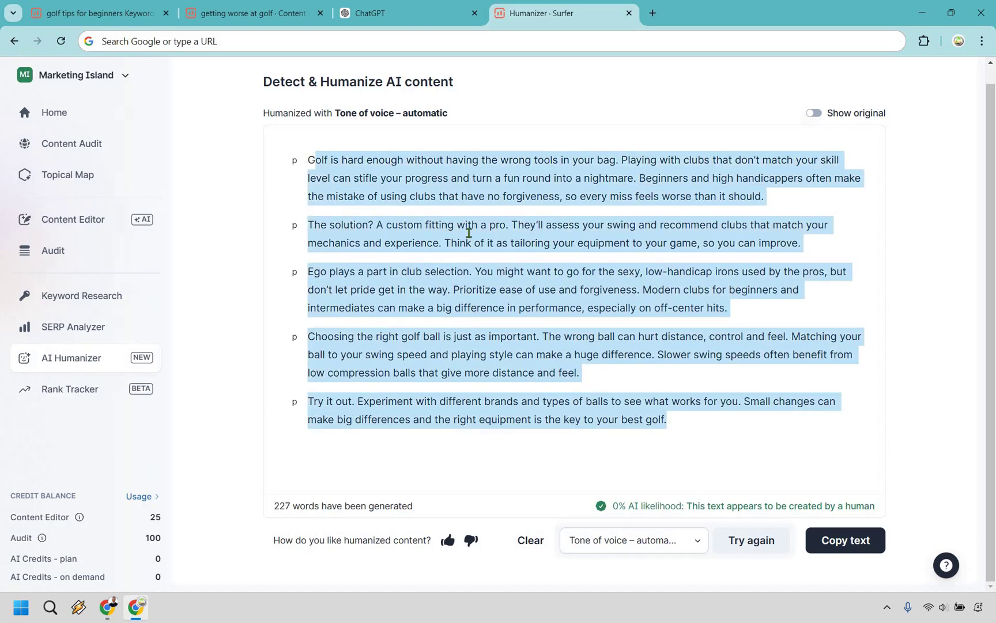
key(ctrl+a)
key(ctrl+c)
key(ctrl+2)
click(577, 306)
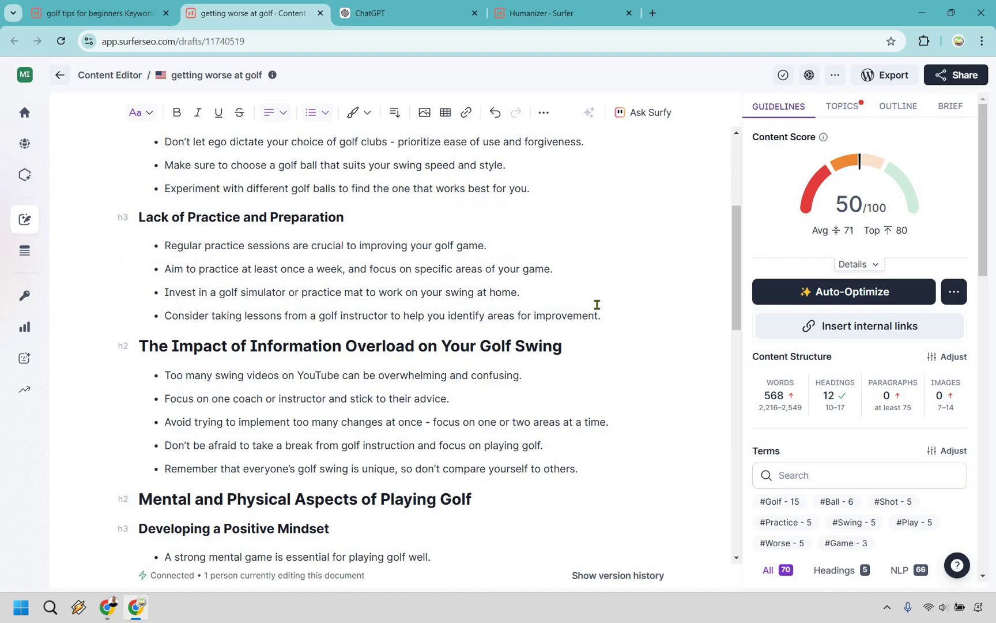
Step: Replace the bullet list under "Playing Golf with the Wrong Equipment" with the copied humanized paragraphs
scroll(551, 375, up, 4)
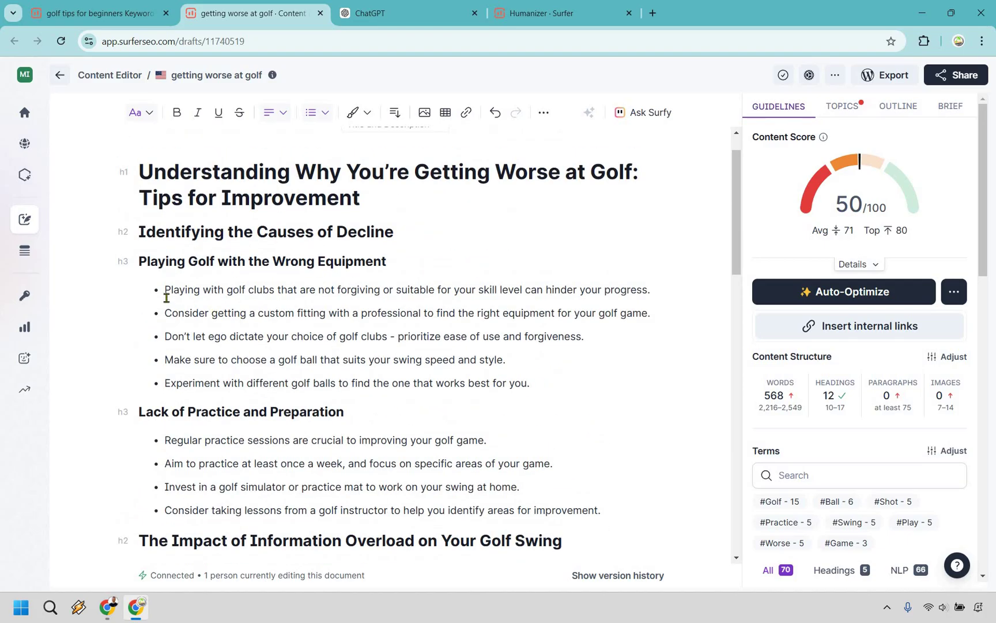
key(shift+Up)
key(shift+Up)
key(shift+Up)
key(shift+Up)
key(shift+Home)
key(BackSpace)
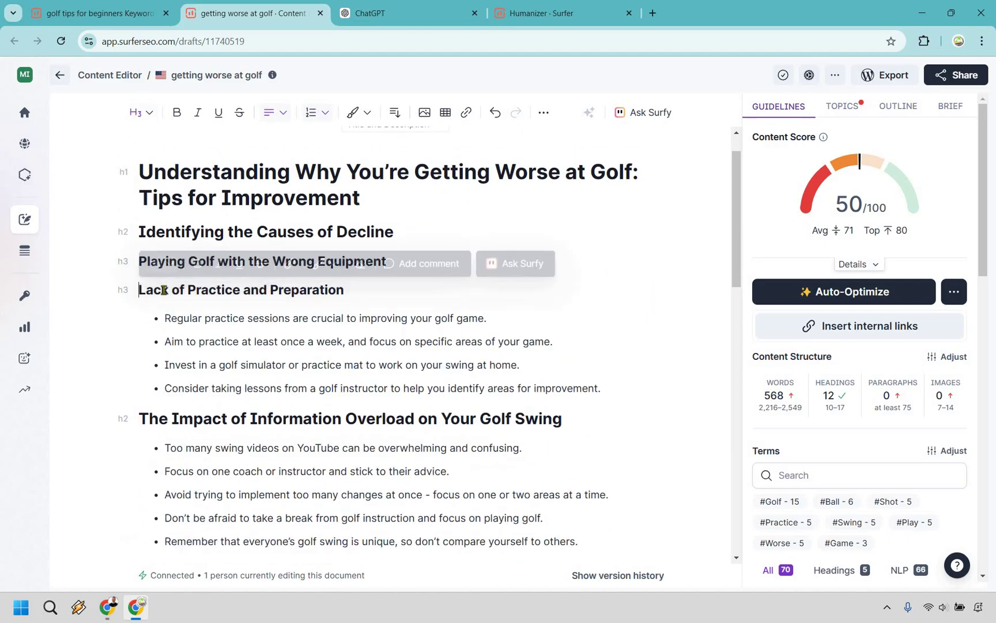
key(Return)
click(163, 290)
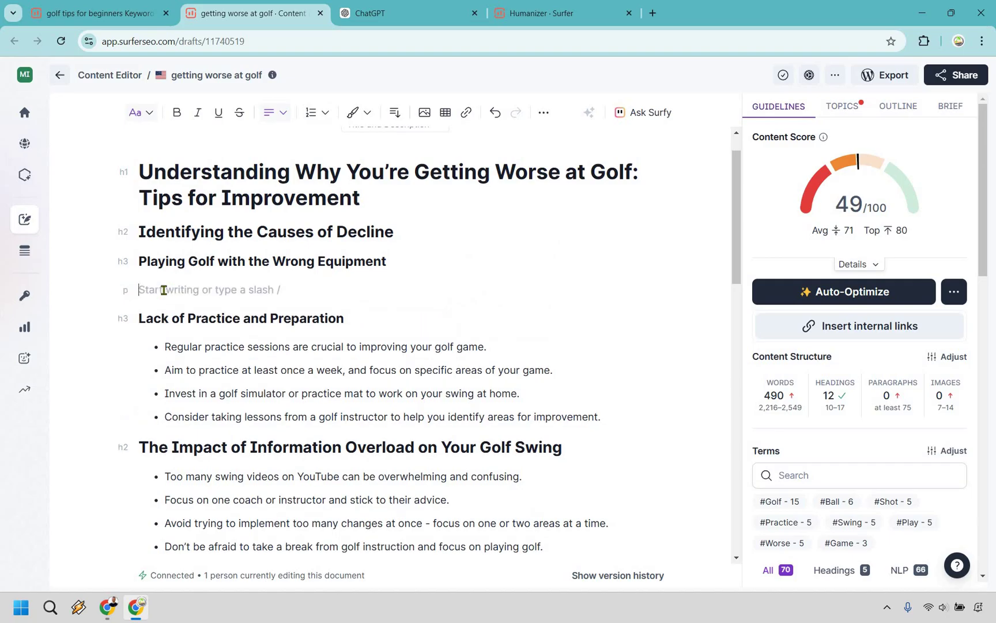
key(ctrl+v)
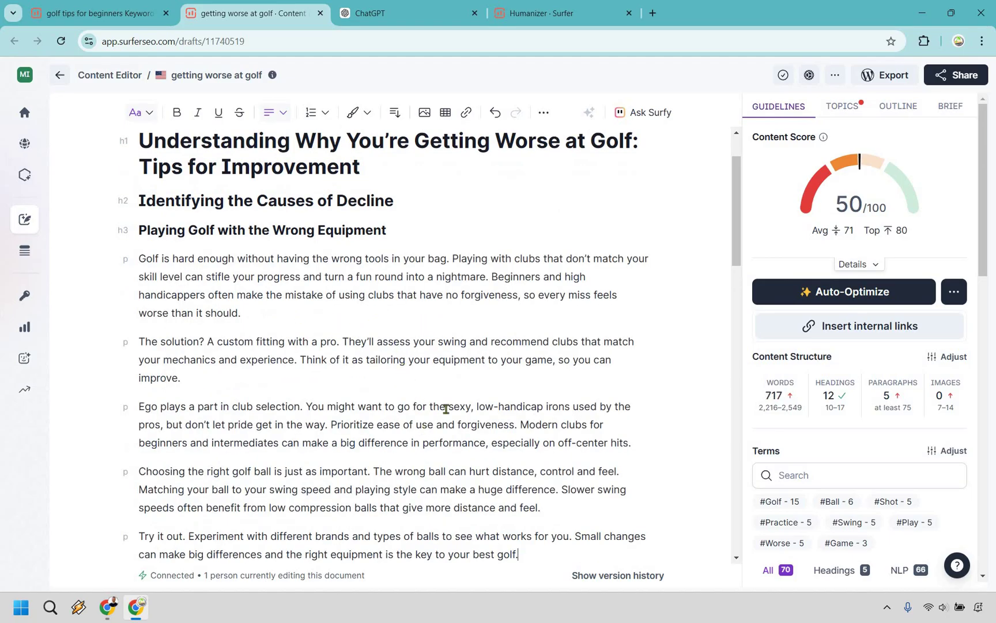
Step: Review the article's expanded text, the "Lack of Practice and Preparation" section and the term usage in the guidelines
click(488, 203)
scroll(356, 289, down, 3)
scroll(400, 270, up, 3)
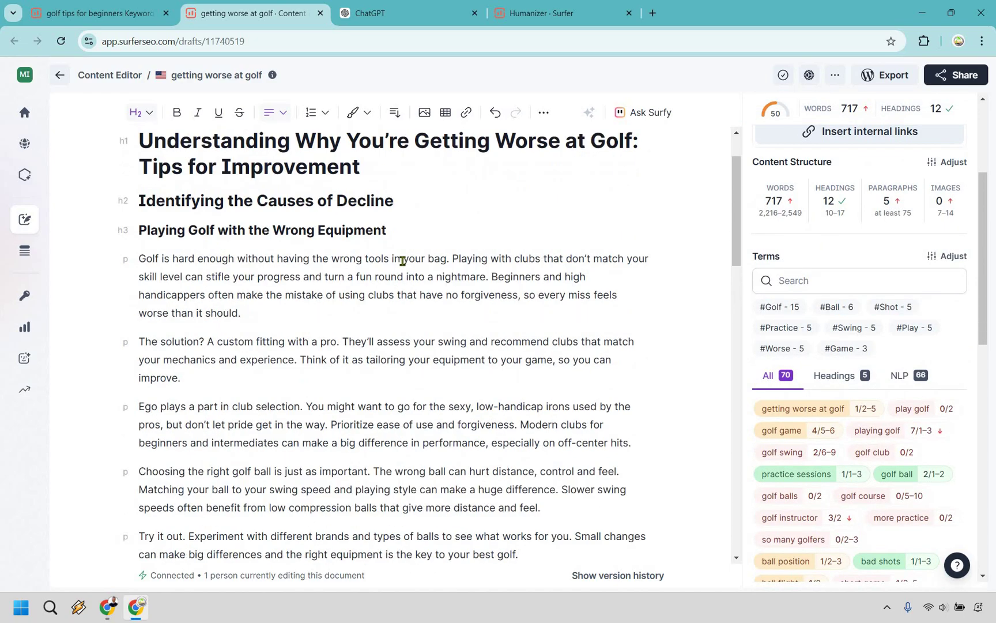
scroll(211, 392, down, 3)
scroll(349, 356, down, 1)
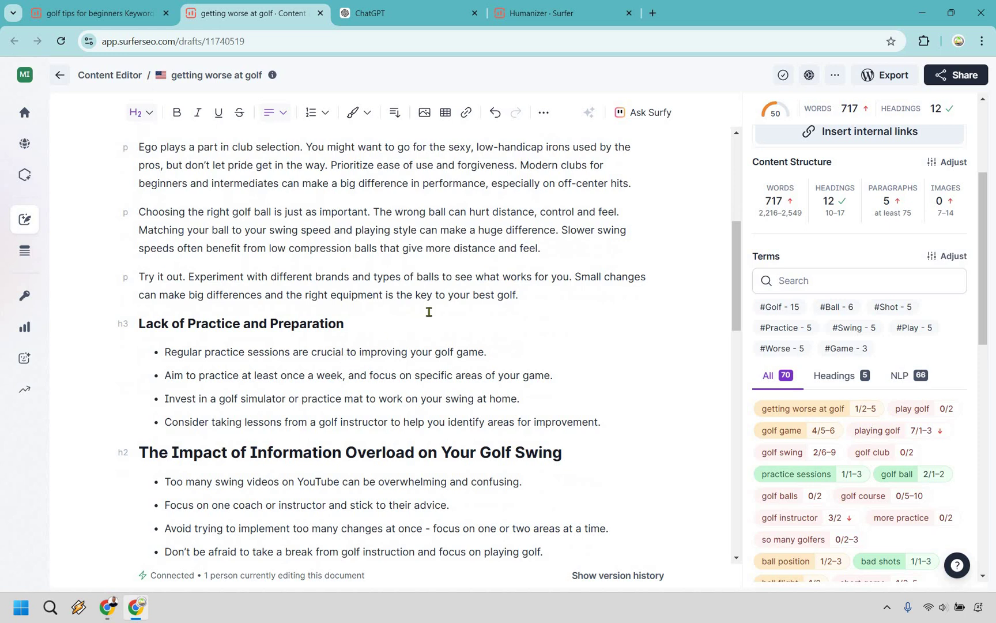
scroll(430, 309, down, 1)
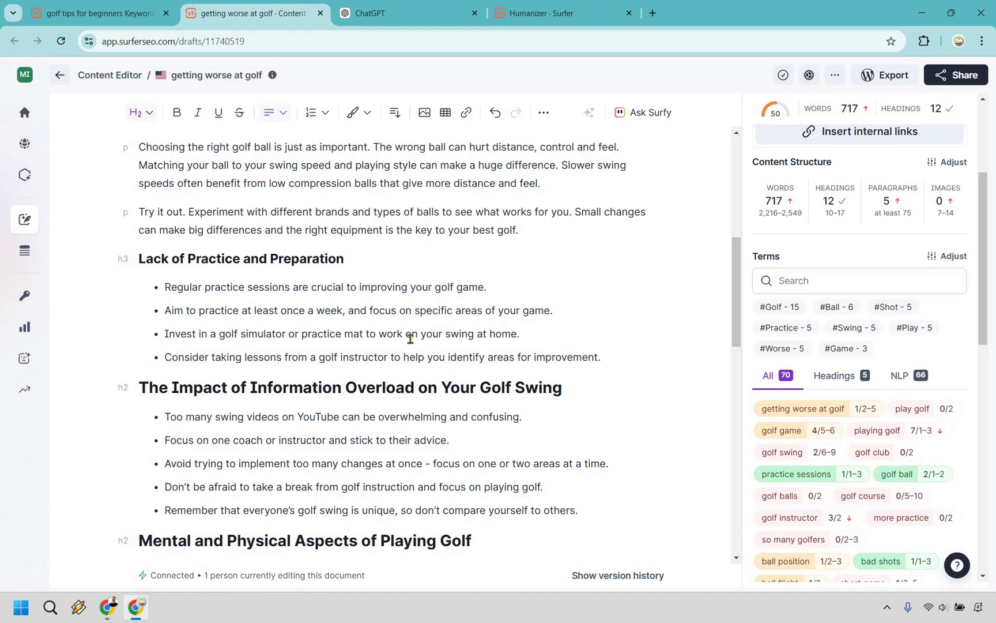
shift+click(138, 262)
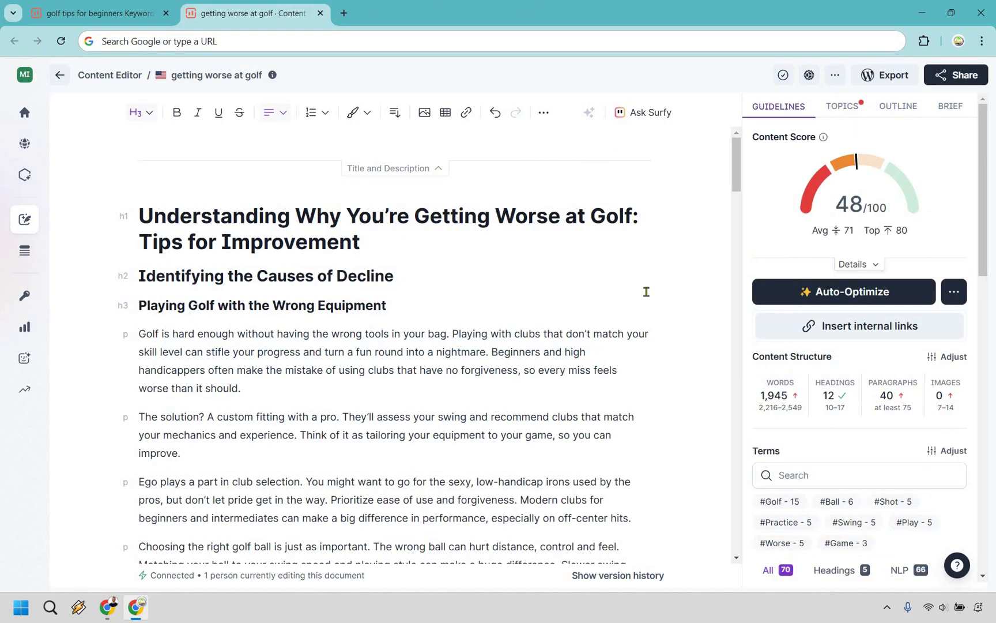
scroll(647, 291, down, 5)
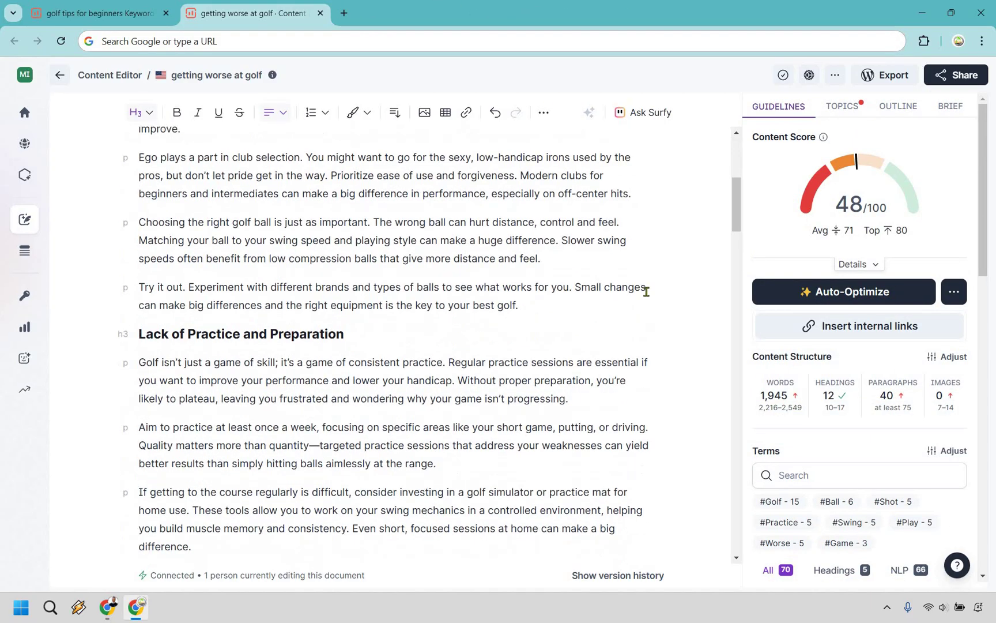
Step: Split the first paragraph under "Lack of Practice and Preparation" into two, starting a new paragraph at "Without proper preparation"
scroll(647, 291, down, 15)
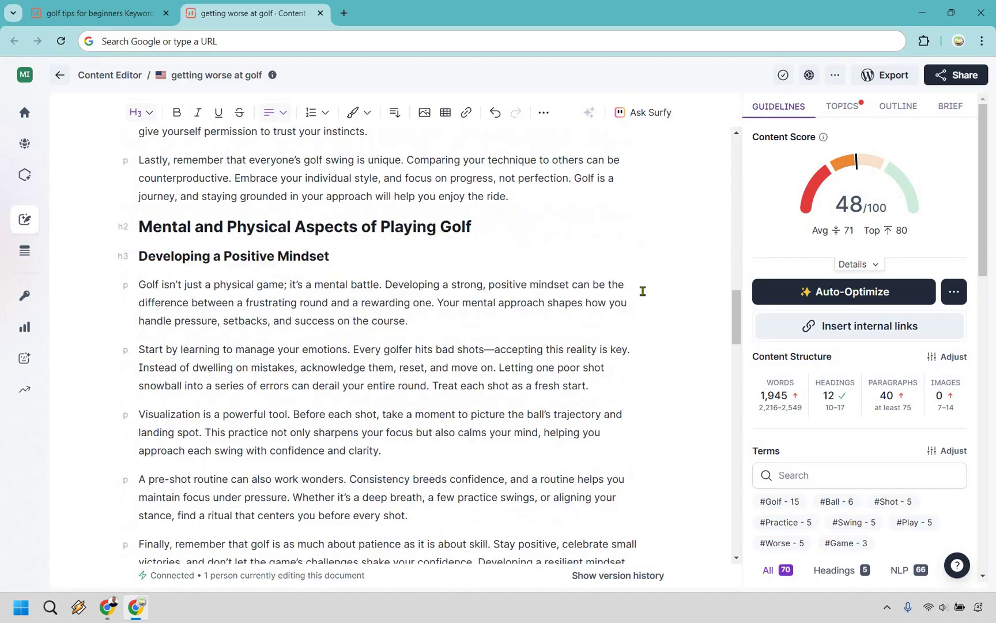
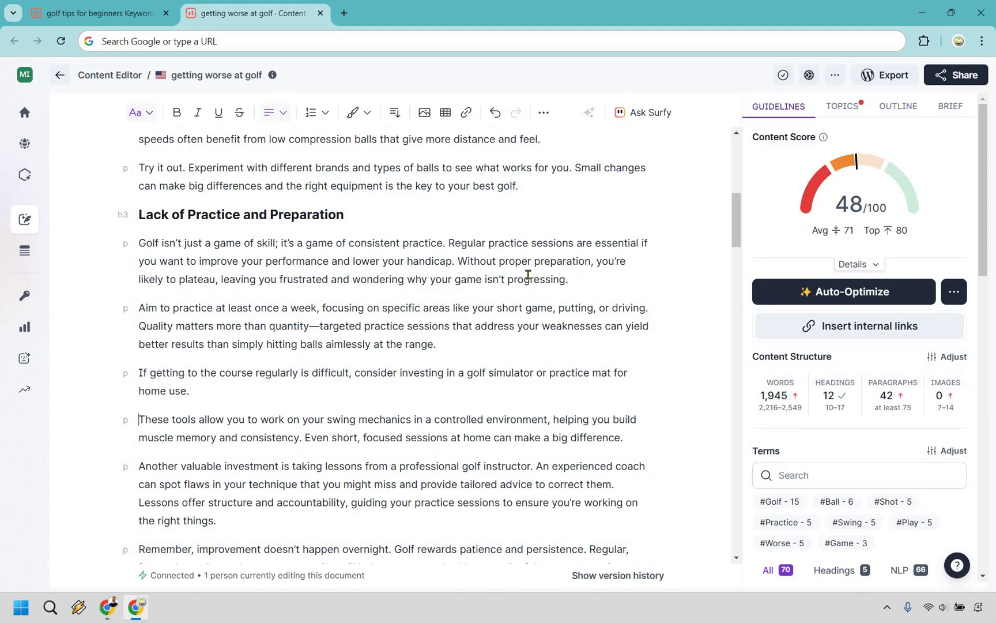
click(137, 244)
shift+click(567, 280)
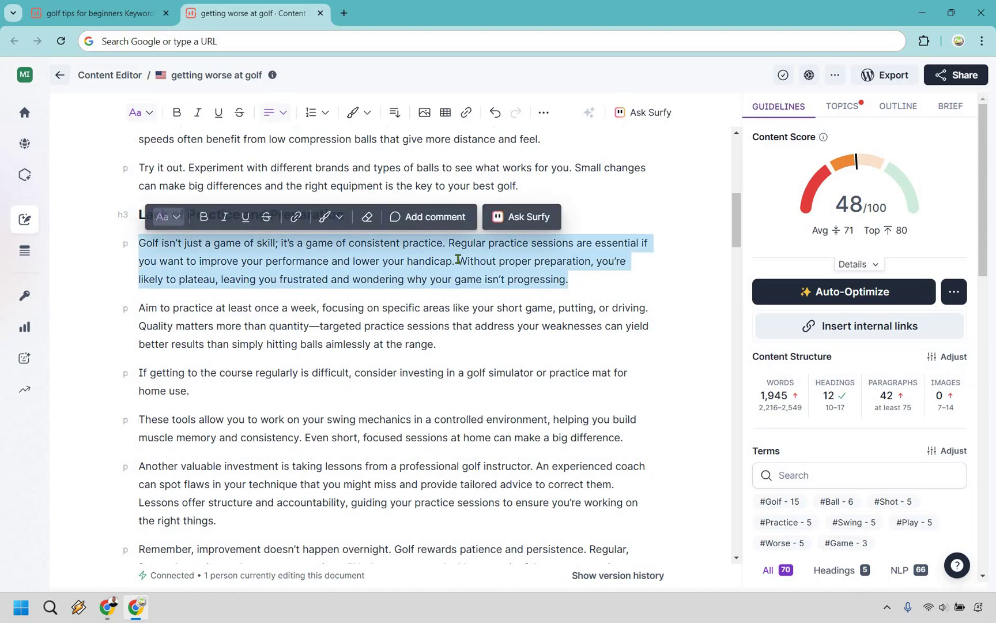
click(457, 261)
key(Return)
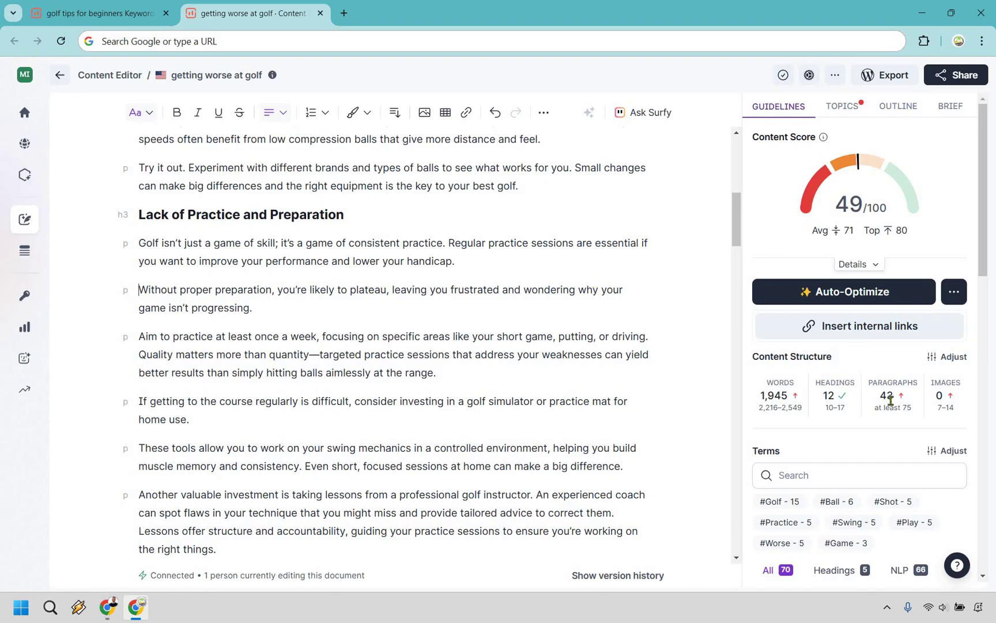
Step: Examine the content structure targets and the suggested term list in the guidelines, including where "practice sessions" is used in the article
mouse_move(895, 403)
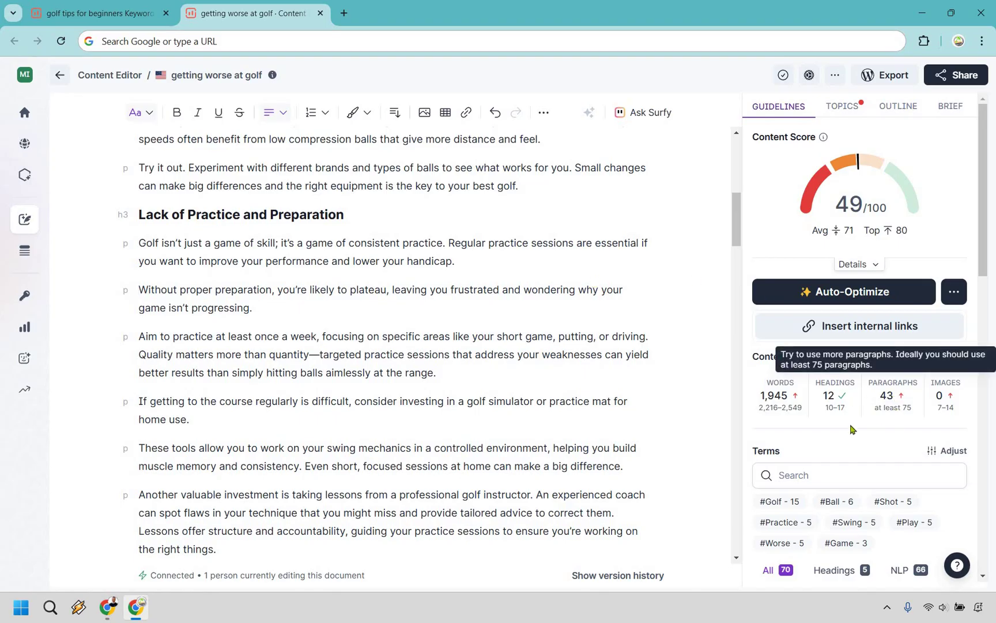
mouse_move(841, 402)
scroll(859, 334, down, 3)
scroll(819, 404, down, 1)
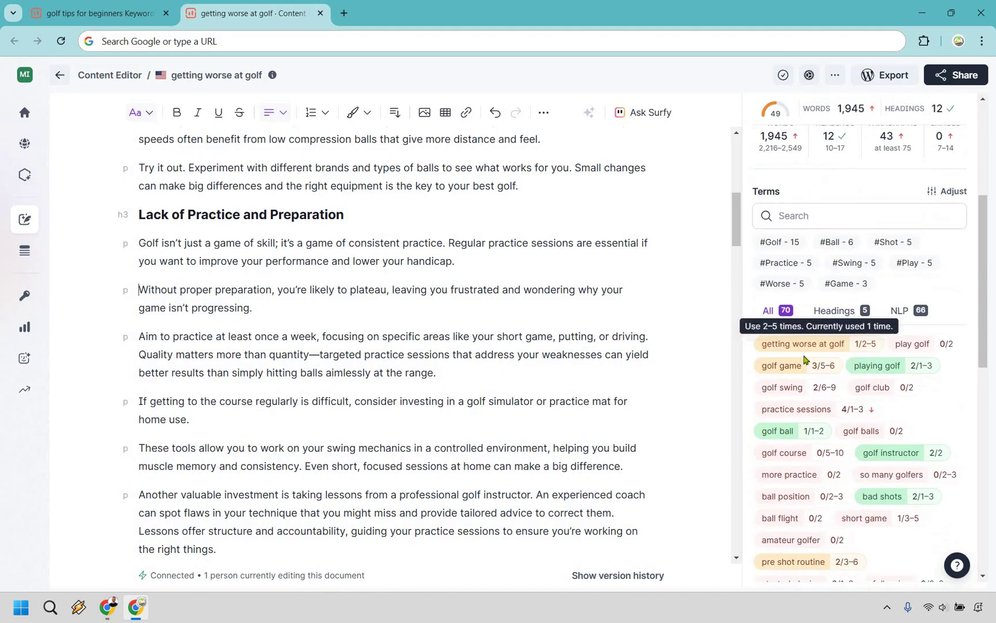
scroll(808, 384, down, 1)
scroll(768, 367, up, 1)
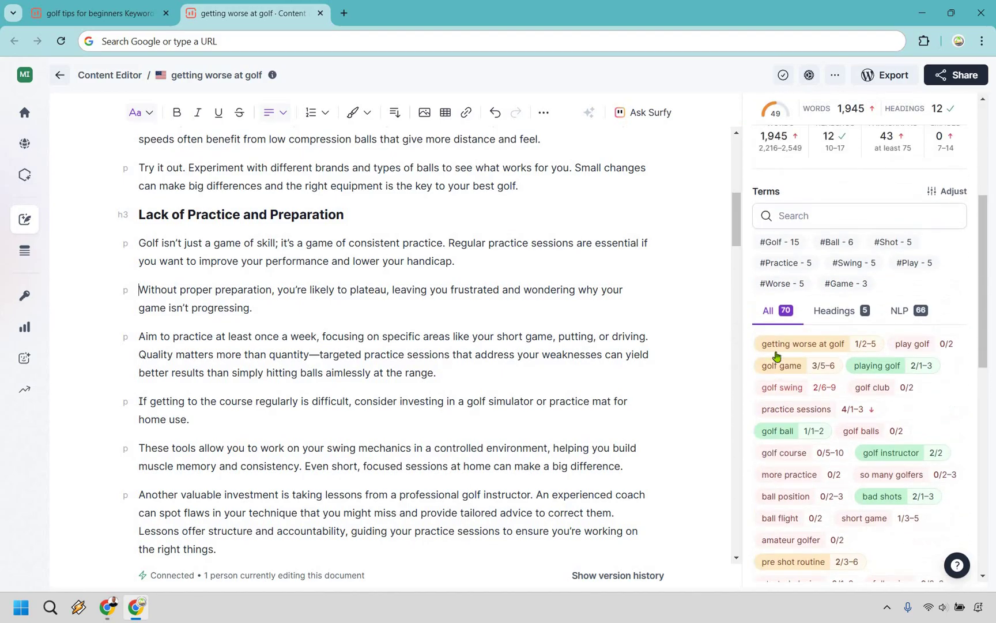
mouse_move(776, 350)
scroll(917, 439, down, 1)
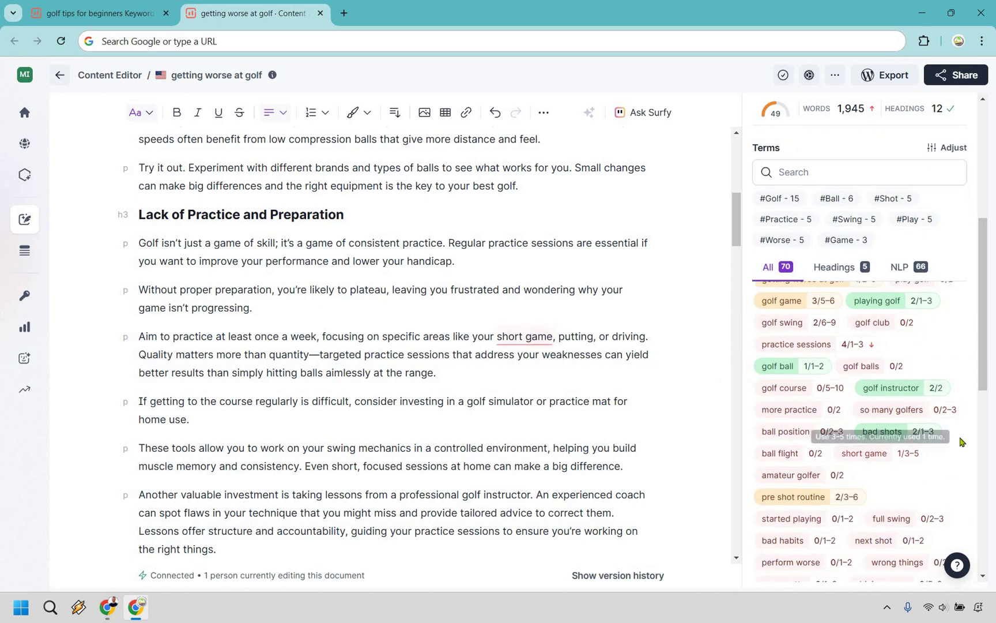
scroll(942, 366, down, 1)
scroll(943, 367, down, 3)
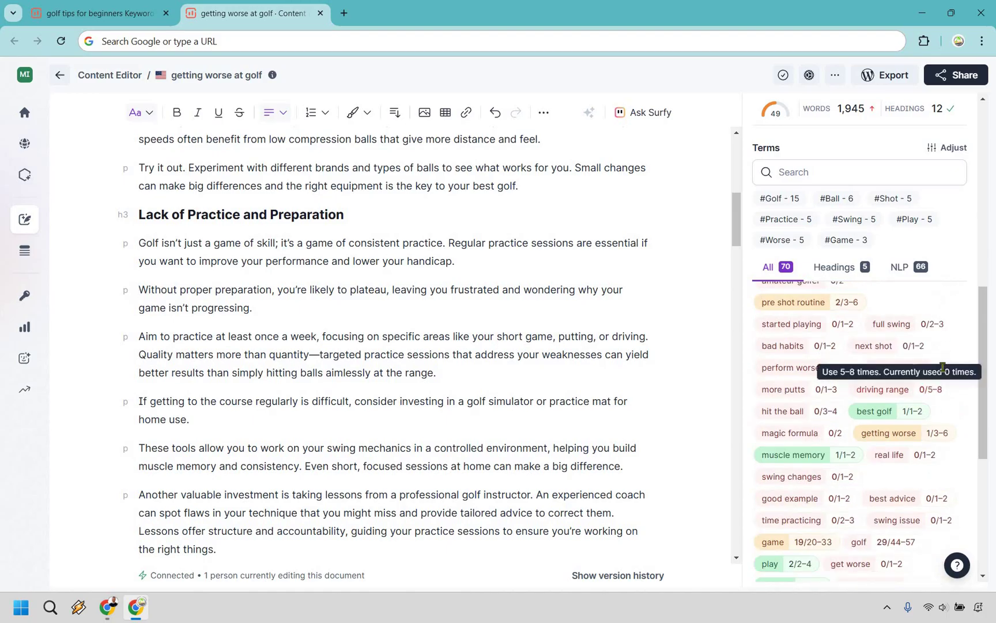
scroll(939, 411, down, 4)
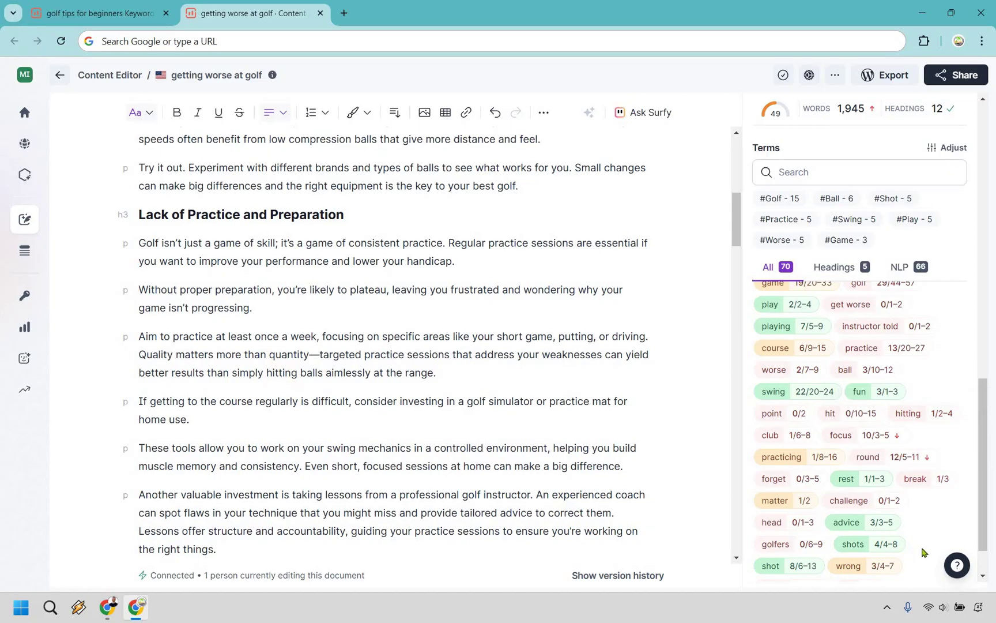
scroll(933, 348, up, 5)
scroll(899, 393, up, 3)
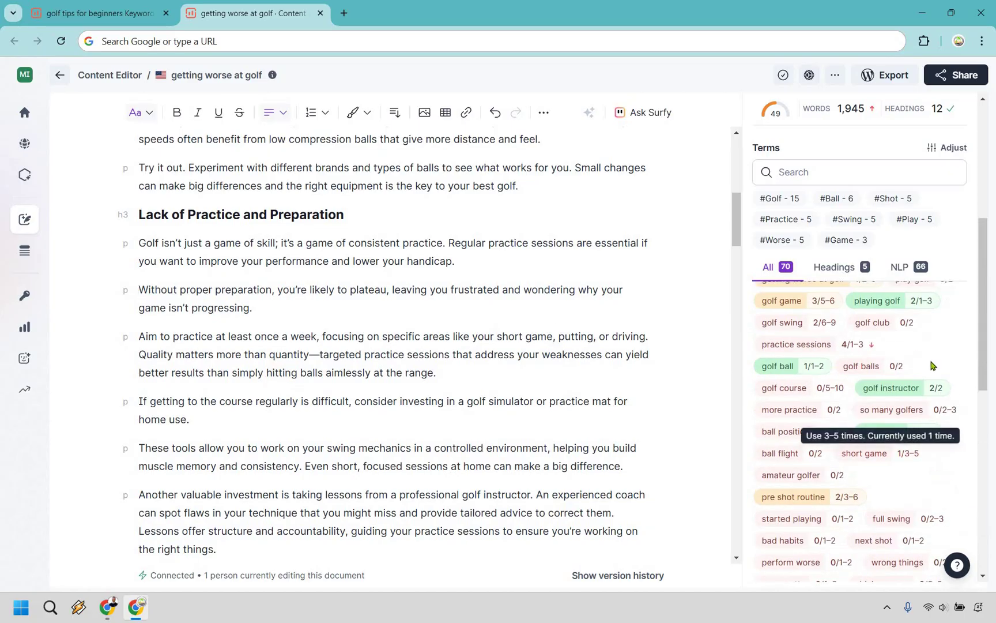
scroll(868, 424, up, 3)
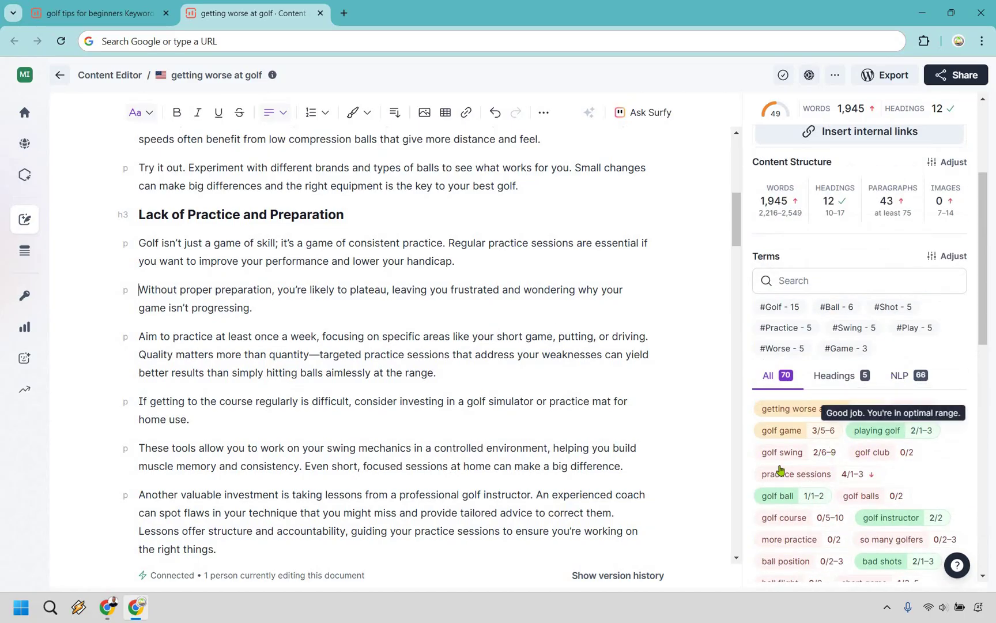
click(818, 478)
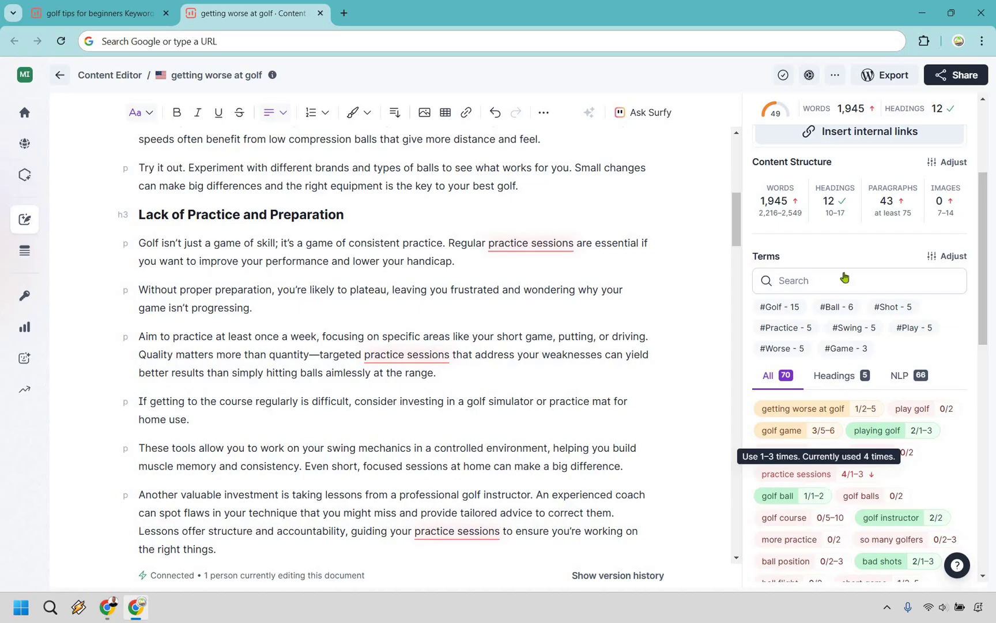
scroll(938, 191, up, 3)
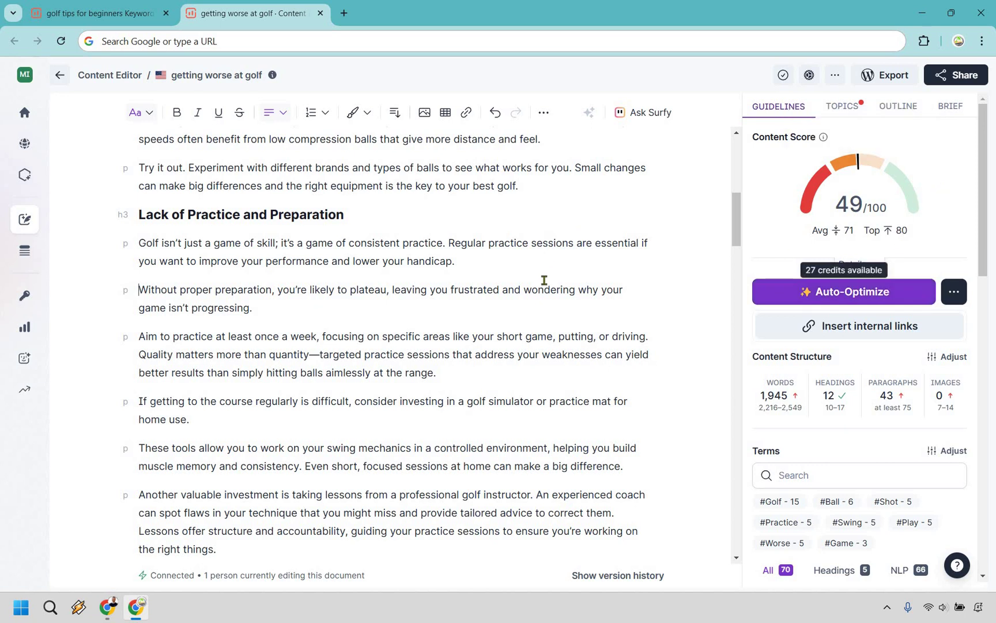
Step: Check the Auto-Optimize settings for creating new sections, then run Auto-Optimize on the article
scroll(544, 281, up, 10)
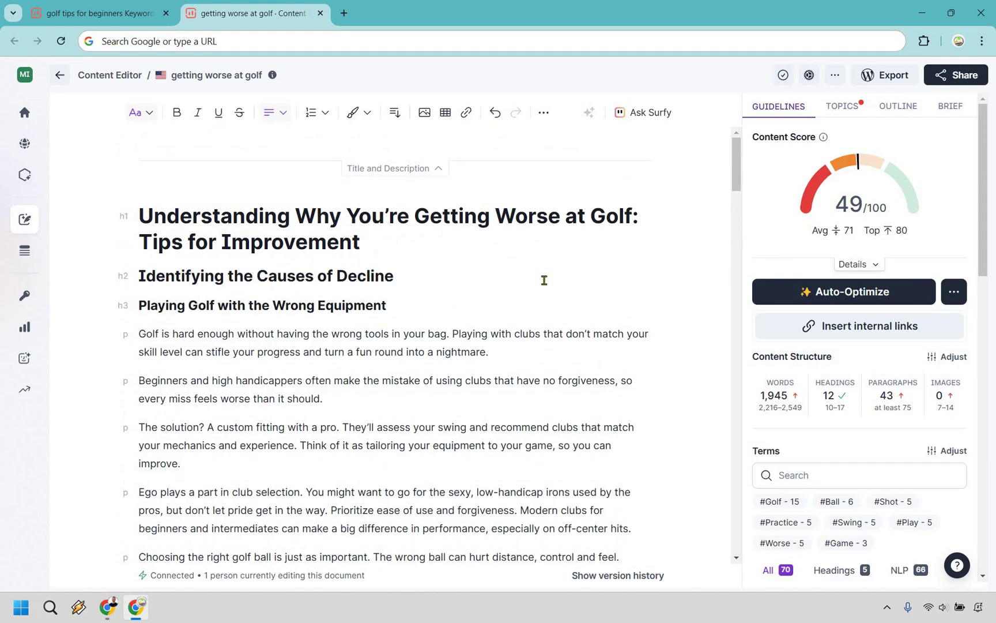
click(959, 293)
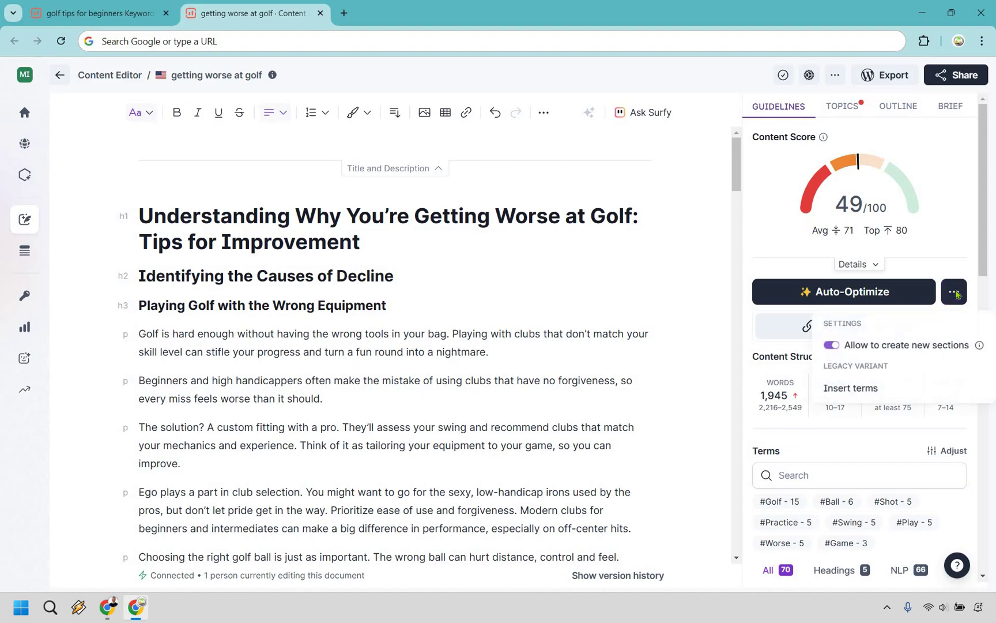
click(855, 300)
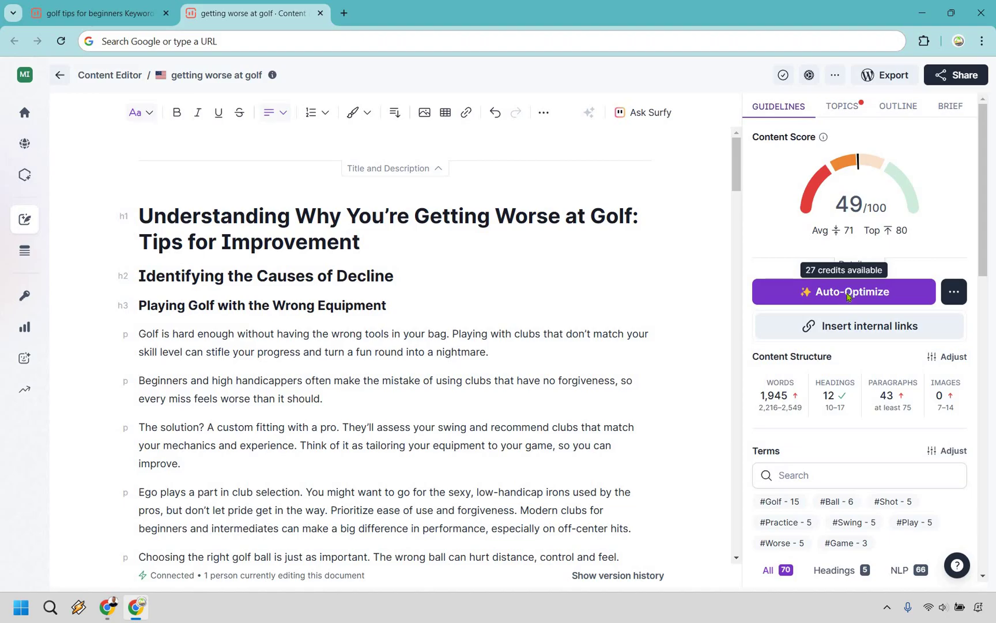
click(848, 296)
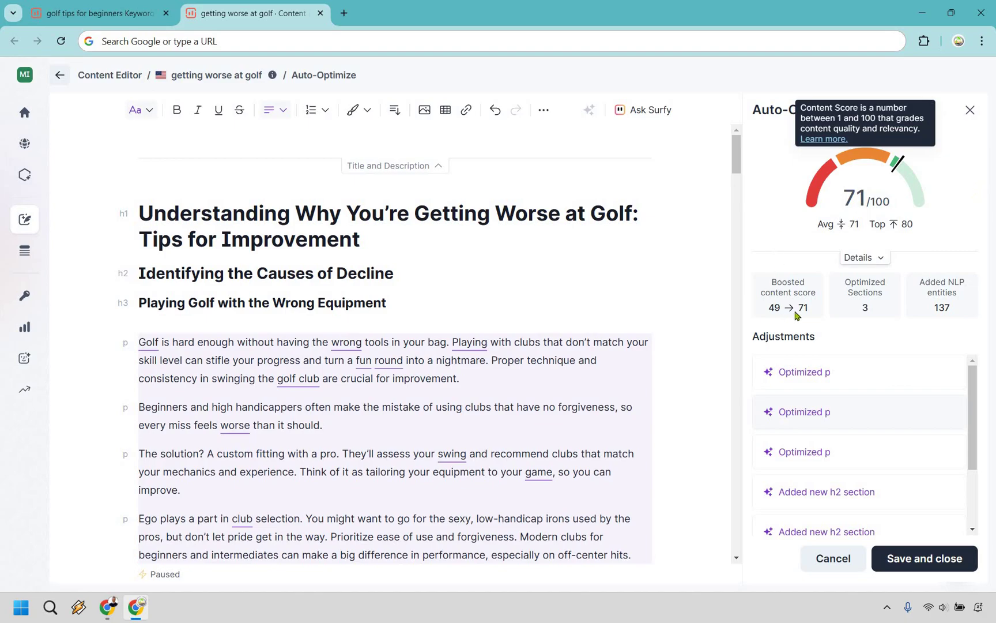
Step: Review the Auto-Optimize score change and the three optimized paragraph adjustments, checking the usage of inserted terms such as "game" and "swing"
mouse_move(895, 178)
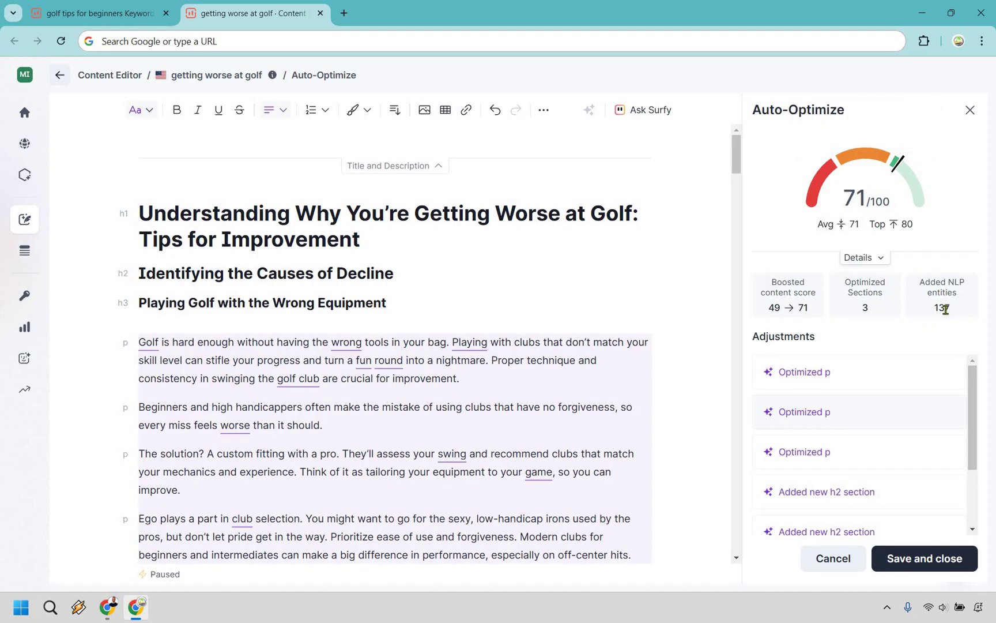
click(881, 369)
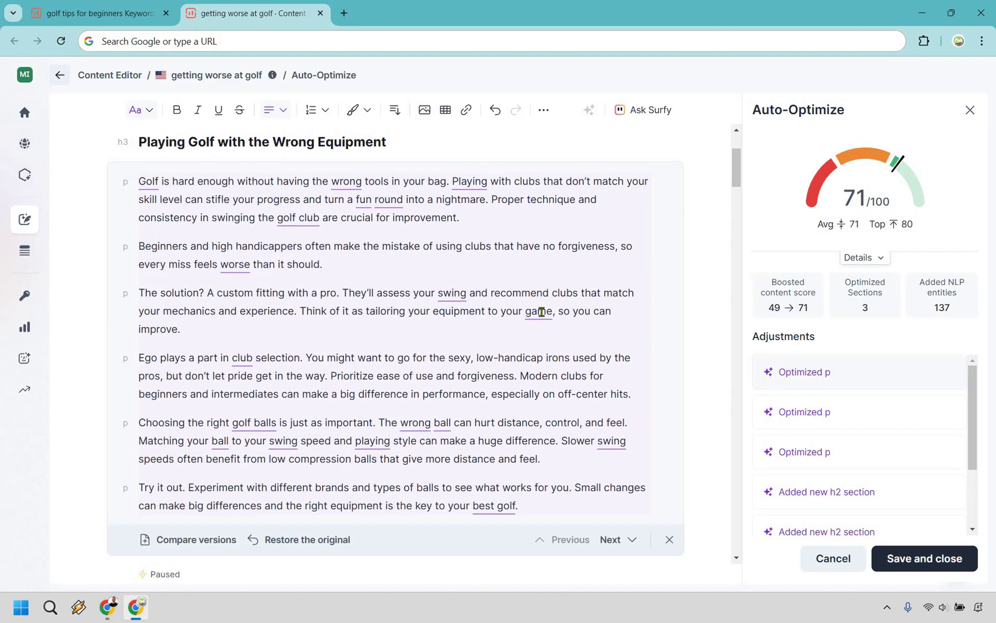
mouse_move(541, 312)
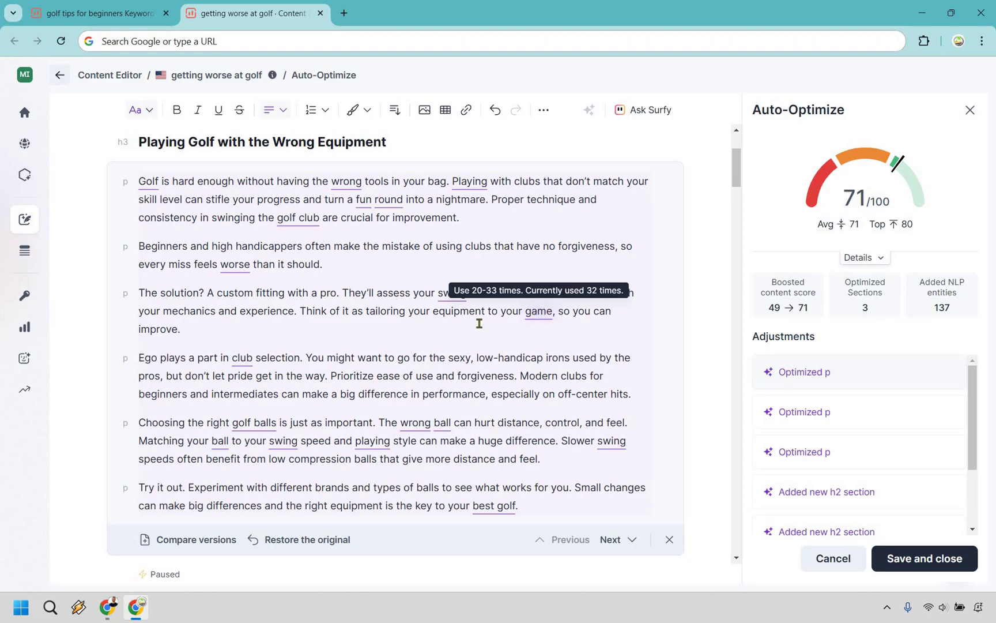
mouse_move(449, 295)
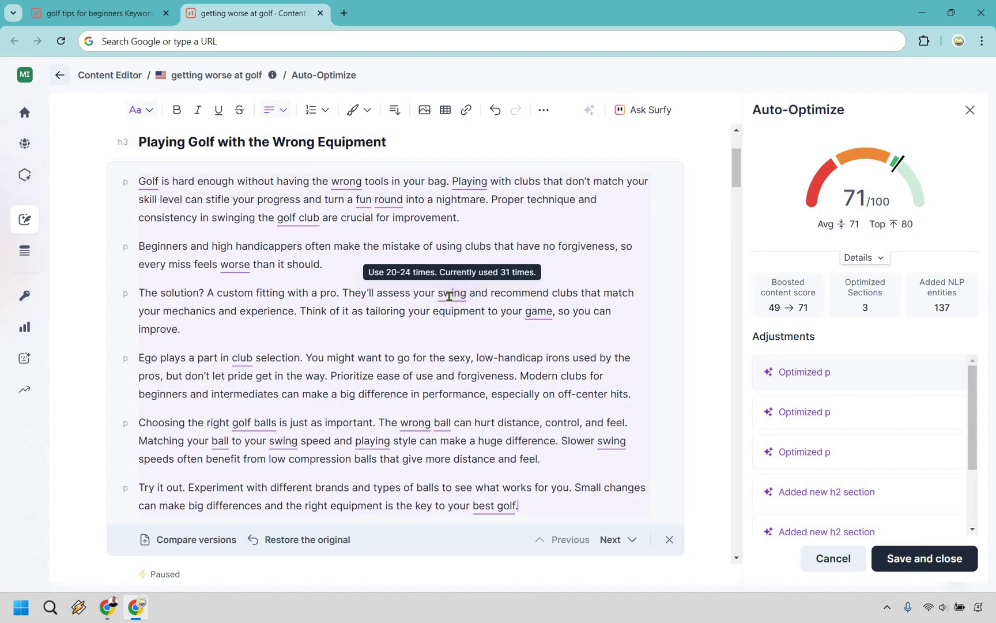
click(855, 421)
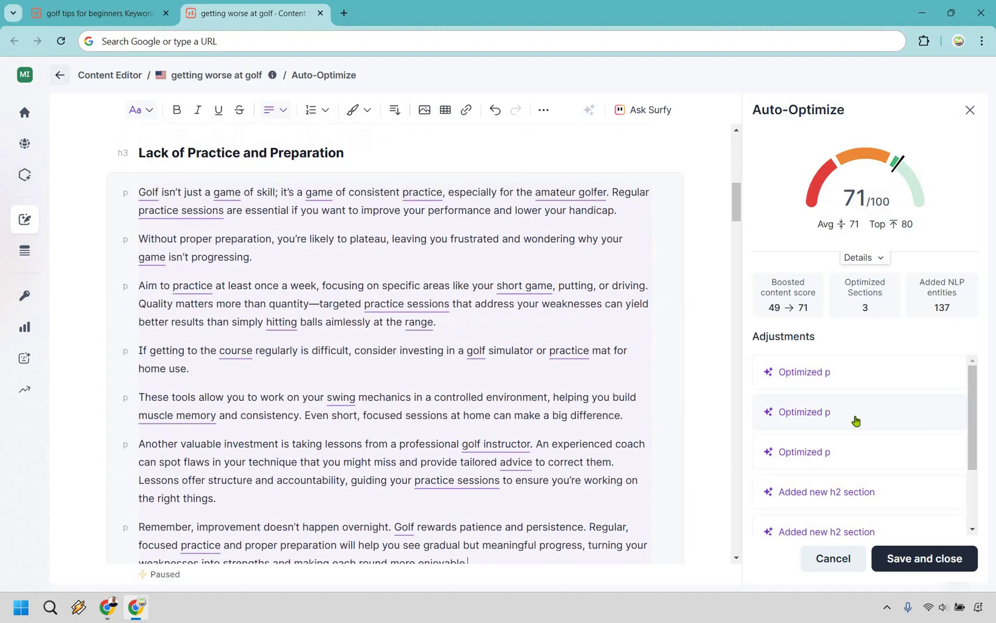
click(871, 455)
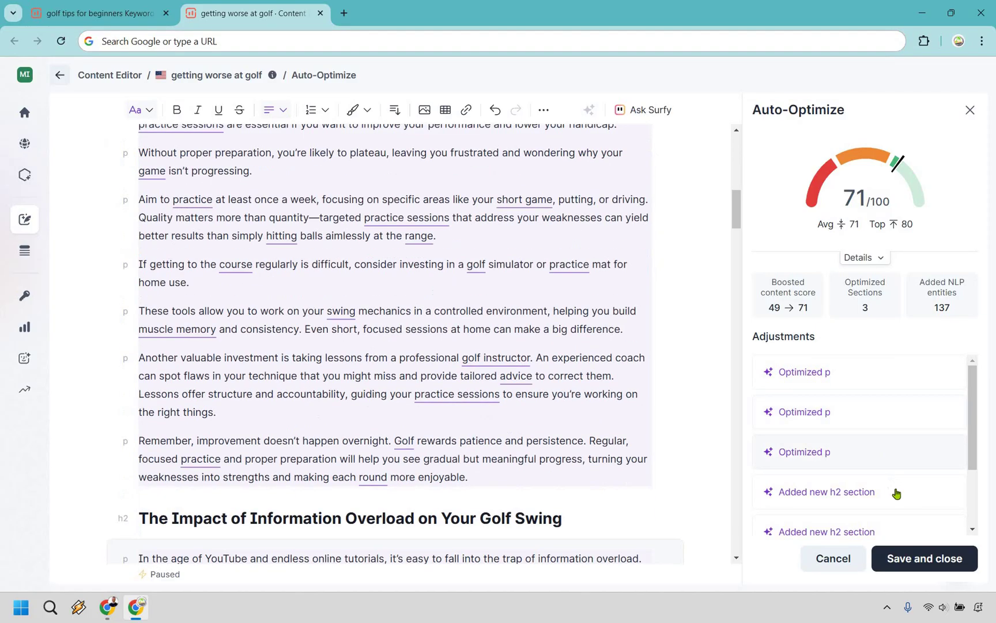
Step: Review the new h2 sections added by Auto-Optimize, including "Mastering the Golf Swing", "Effective Practice for Golf Game Improvement" and "Pre-Shot Routine and Focus"
click(899, 494)
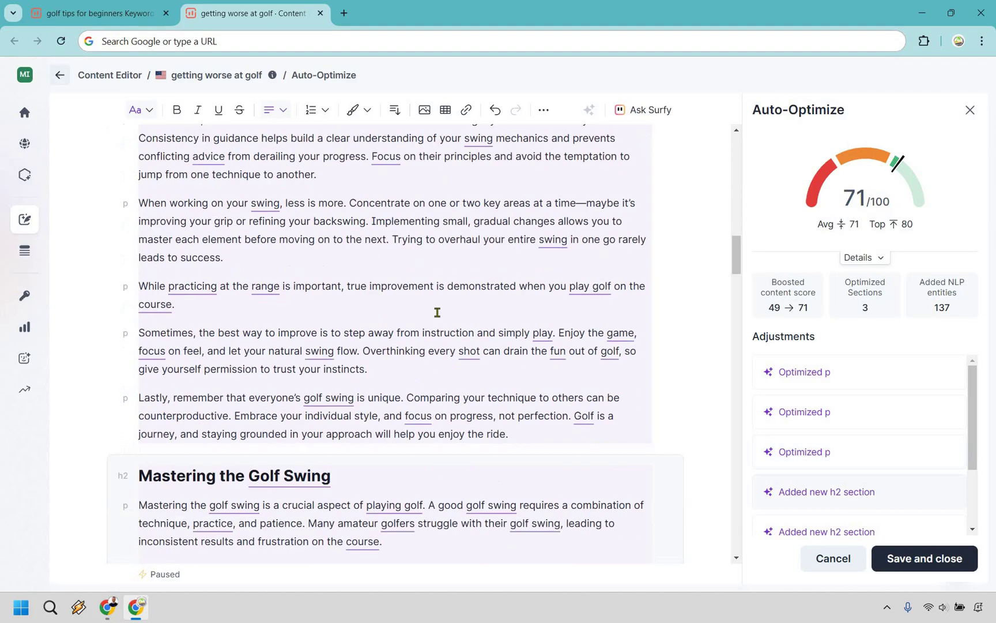
scroll(920, 439, down, 3)
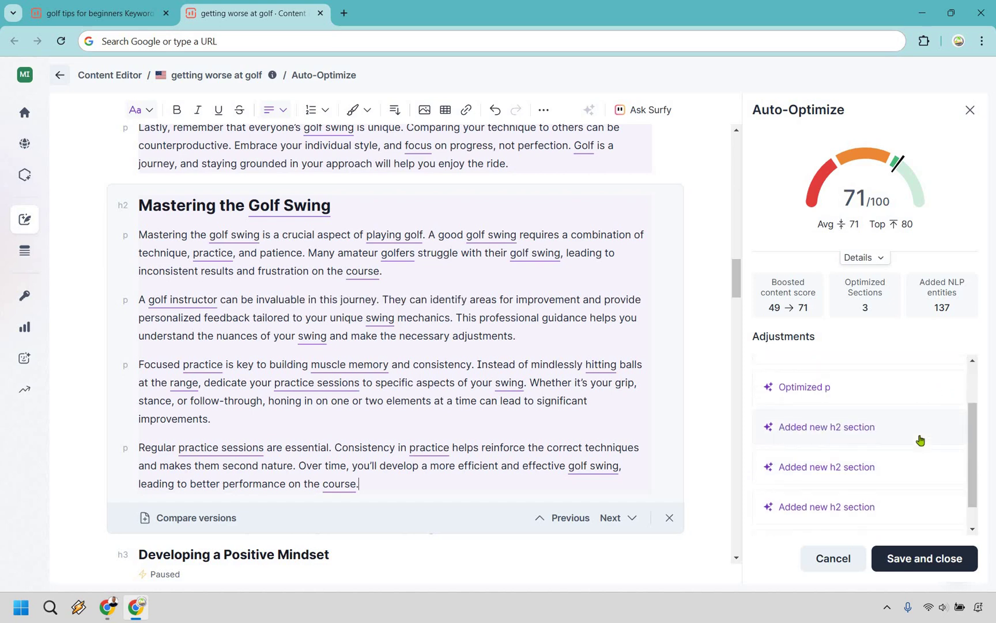
click(909, 459)
click(900, 488)
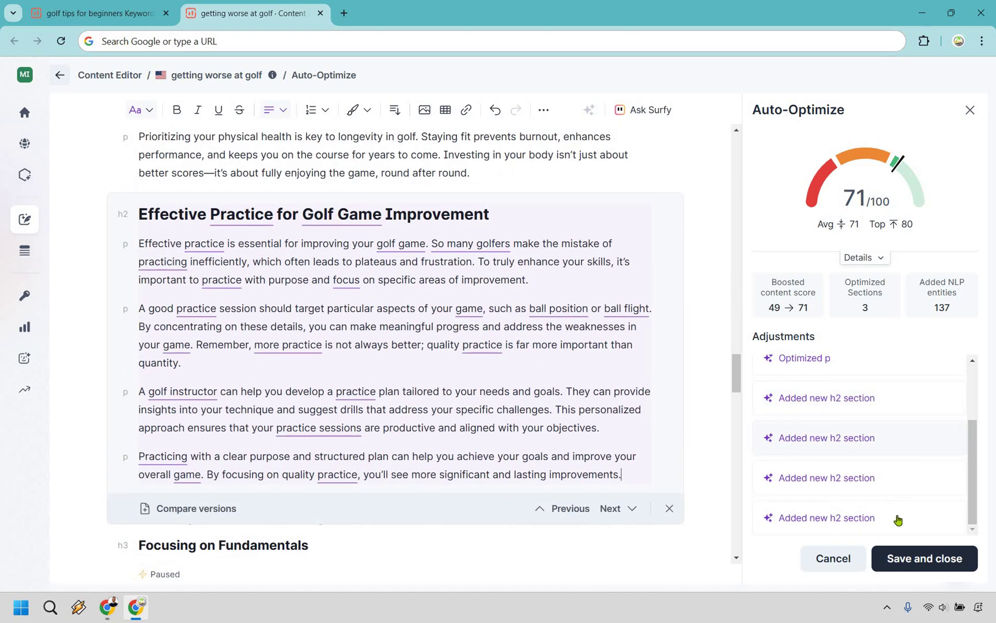
click(900, 520)
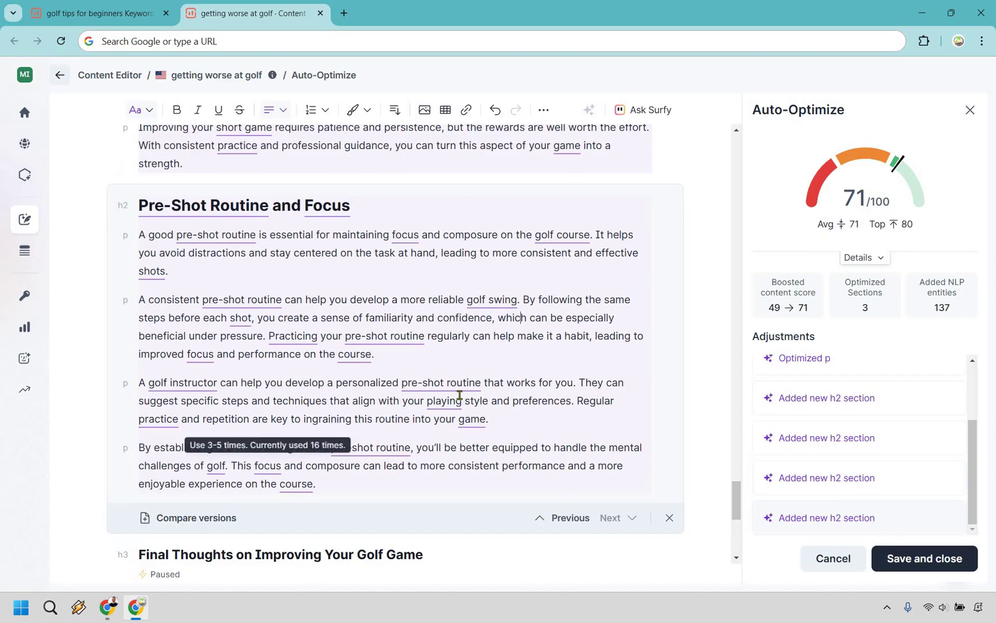
mouse_move(458, 390)
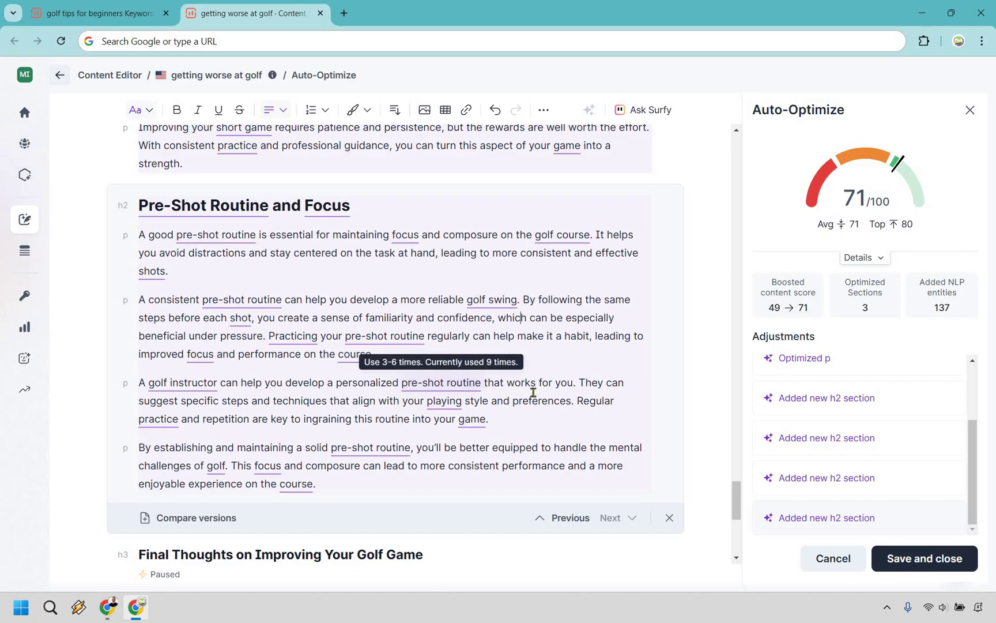
scroll(739, 462, up, 6)
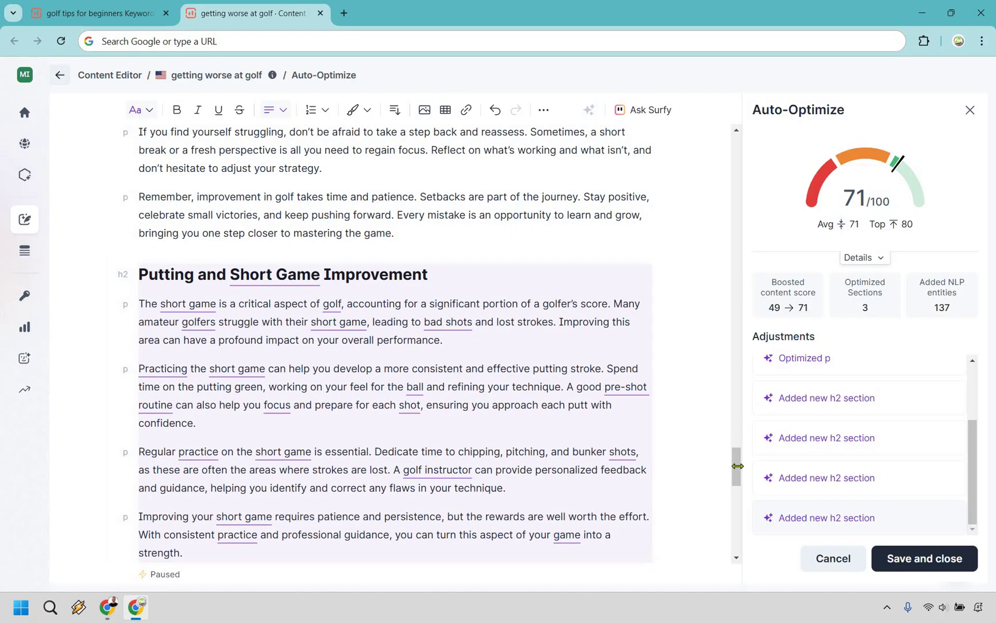
scroll(738, 144, up, 20)
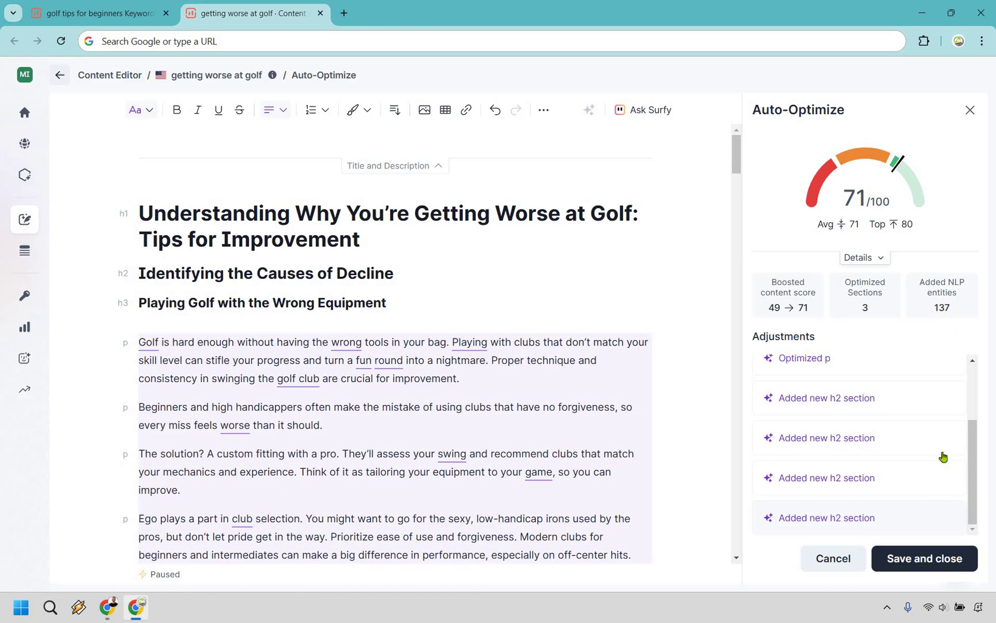
Step: Save the Auto-Optimize changes to the article and check the updated content structure and terms in the guidelines
click(950, 558)
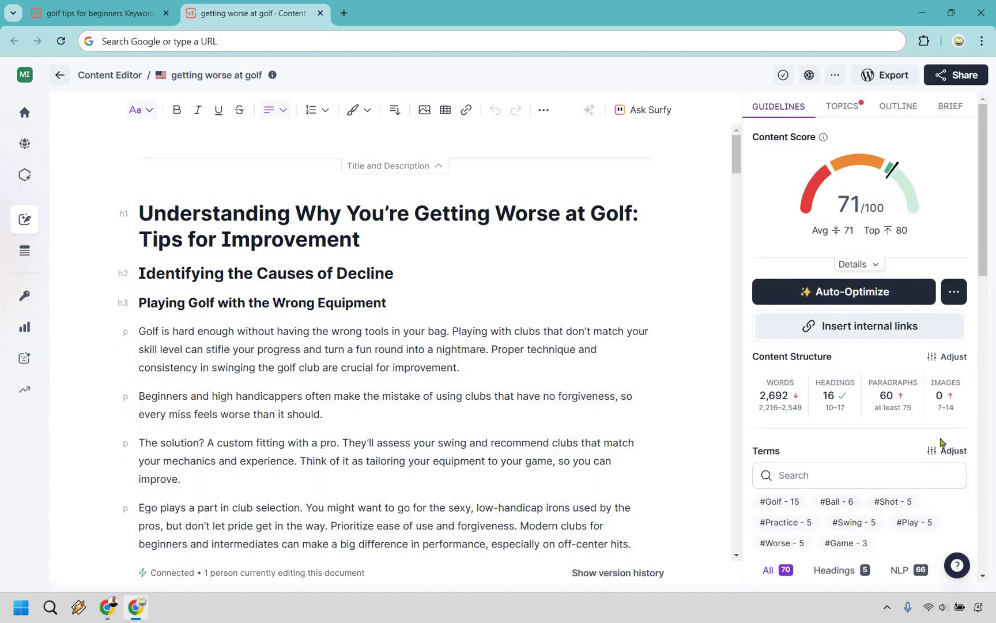
scroll(785, 265, down, 3)
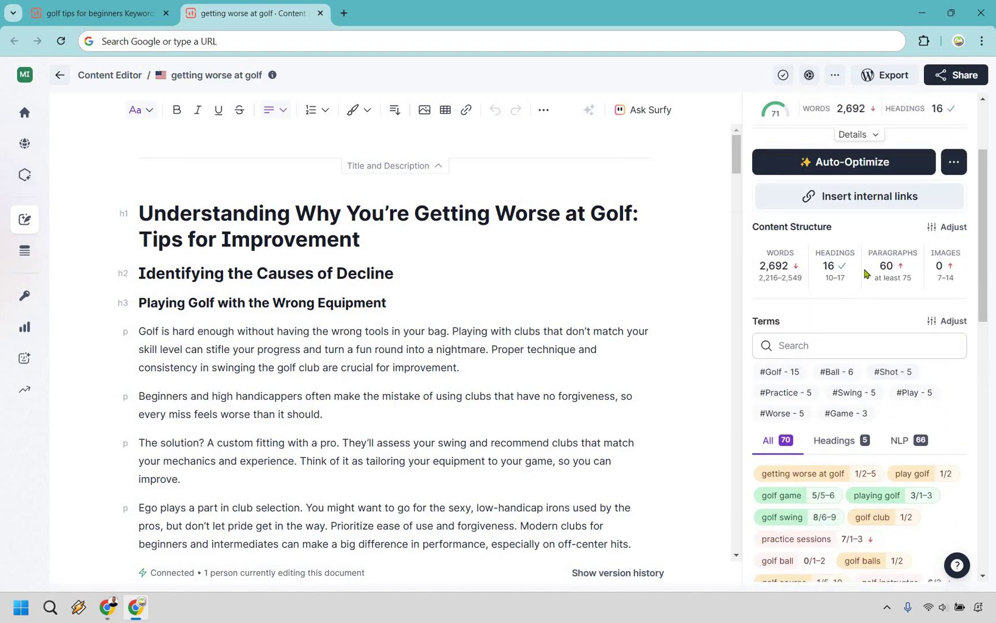
scroll(865, 273, up, 3)
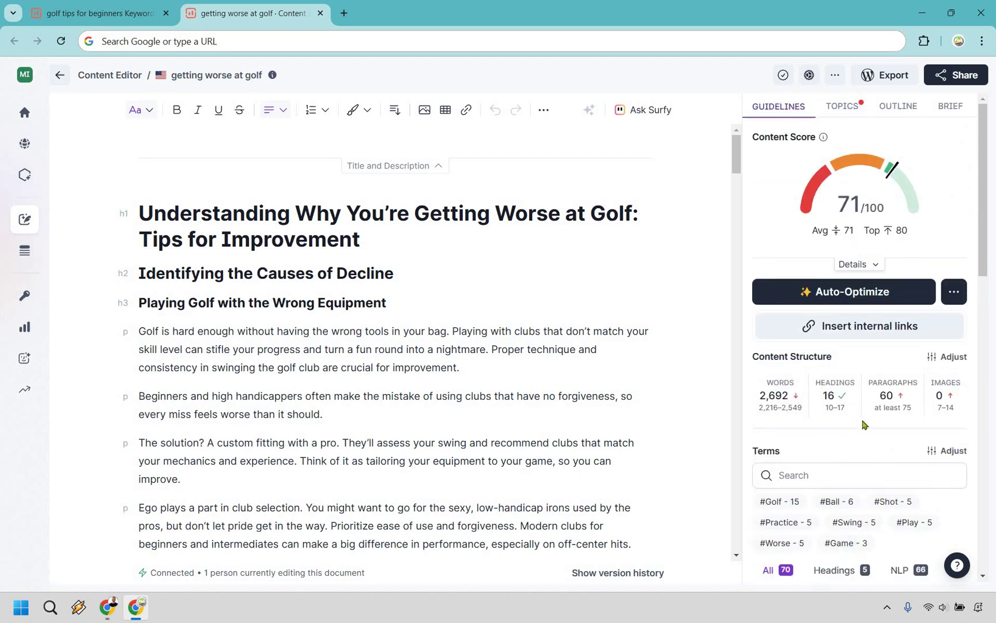
mouse_move(846, 395)
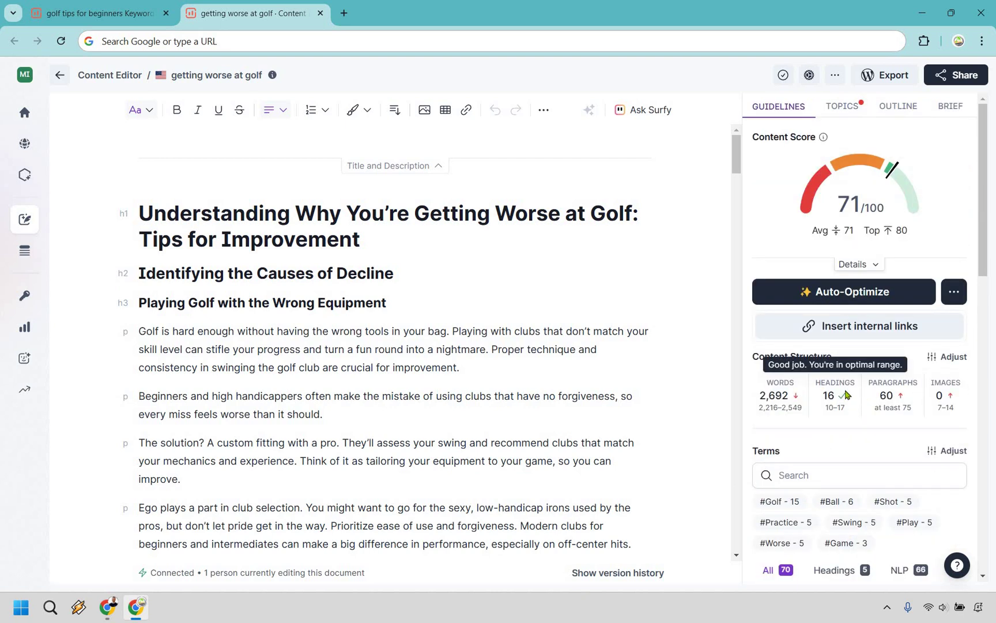
Step: Review the full list of suggested terms in the guidelines, checking the usage of terms such as "driving range" against their recommended ranges
scroll(853, 352, down, 4)
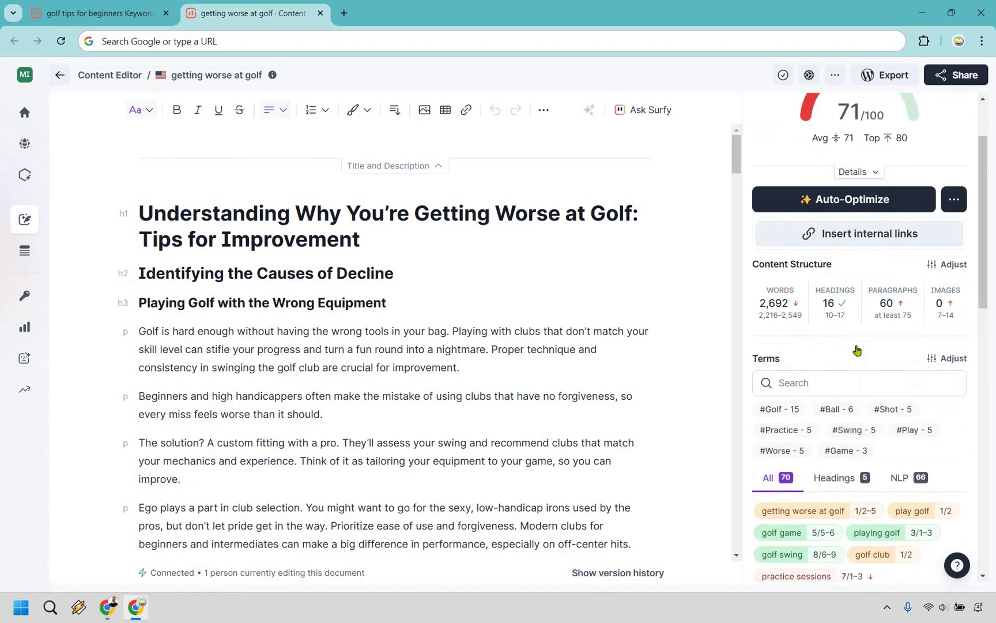
scroll(916, 407, down, 2)
scroll(920, 401, up, 1)
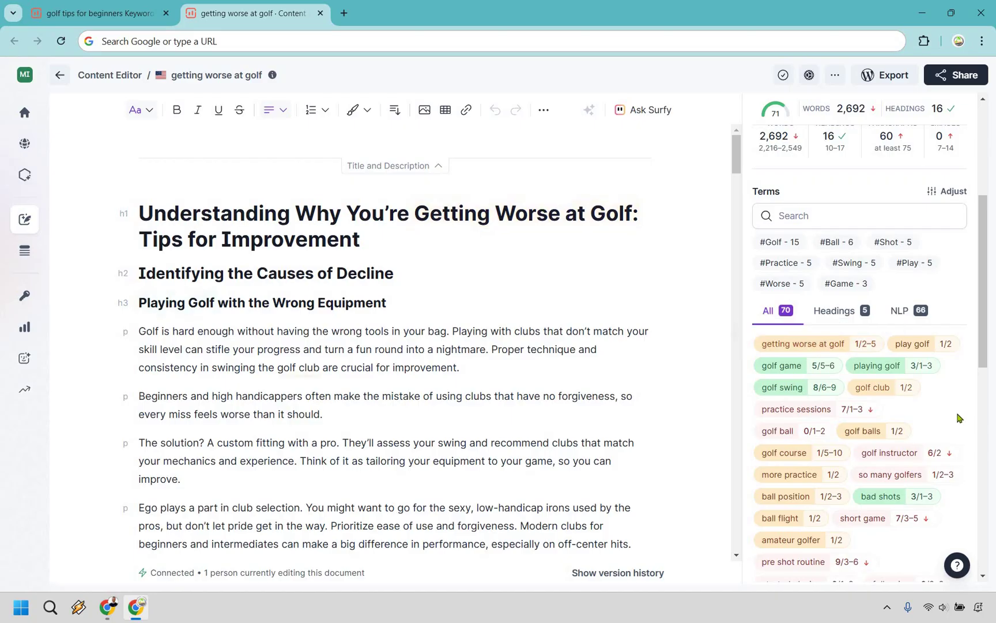
scroll(915, 391, down, 5)
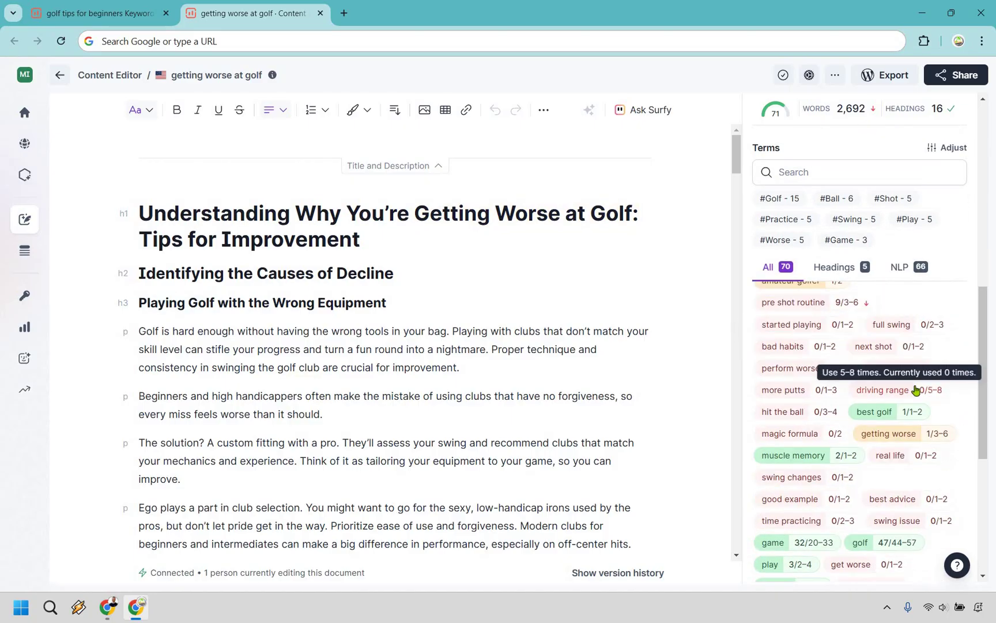
scroll(914, 392, down, 8)
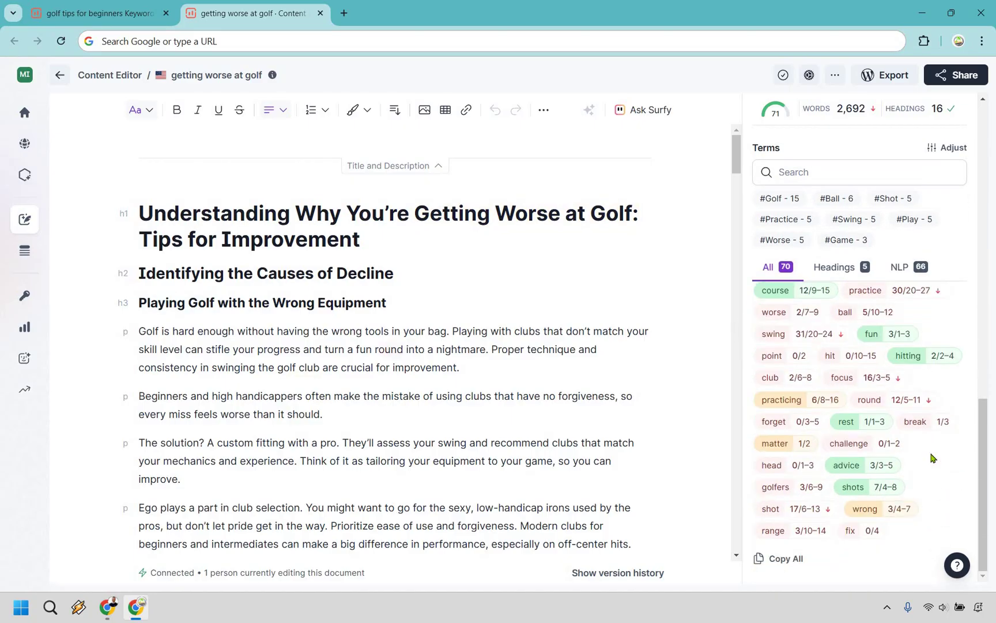
scroll(934, 457, up, 13)
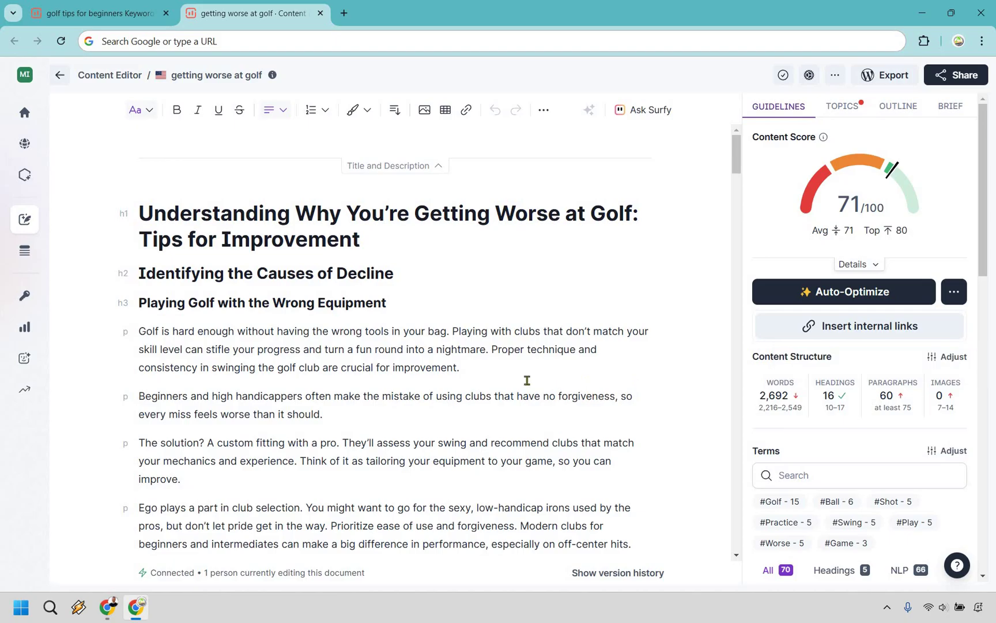
Step: Add an empty paragraph above the "Lack of Practice and Preparation" heading and check the available slash commands there
click(423, 395)
scroll(265, 404, down, 3)
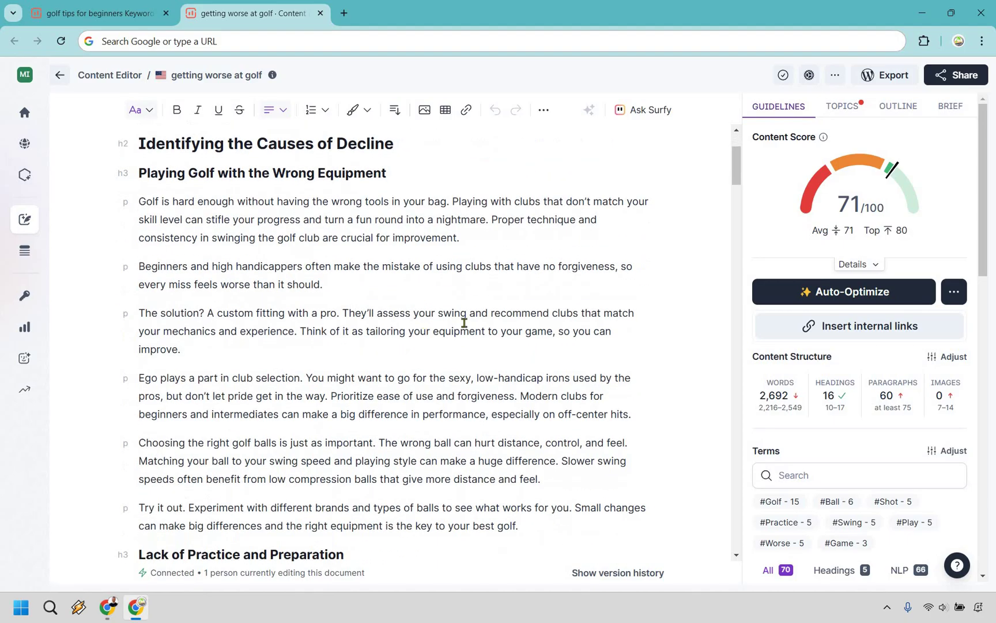
scroll(501, 311, down, 2)
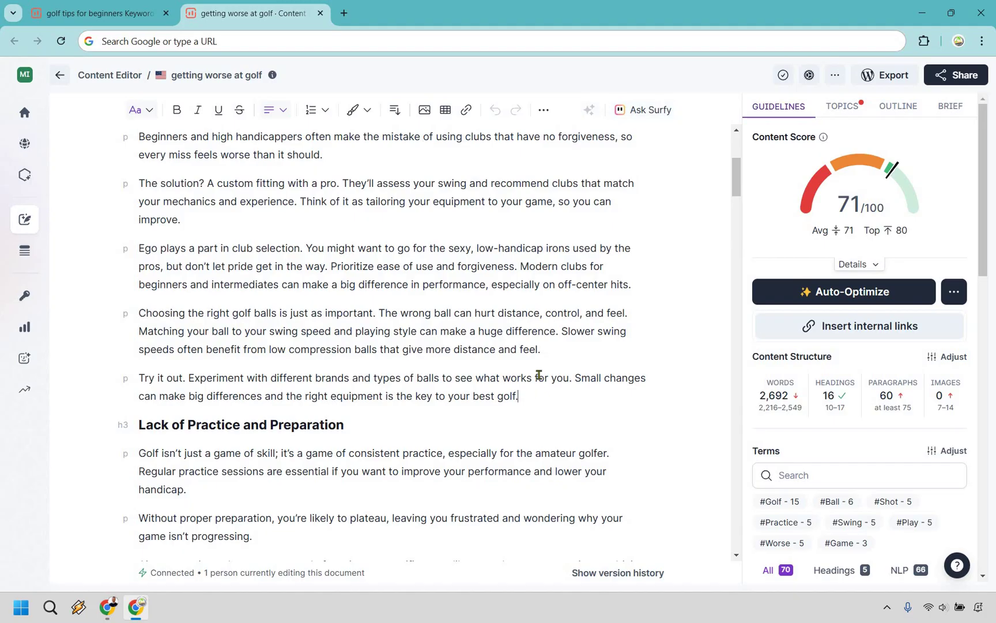
key(Return)
text(/)
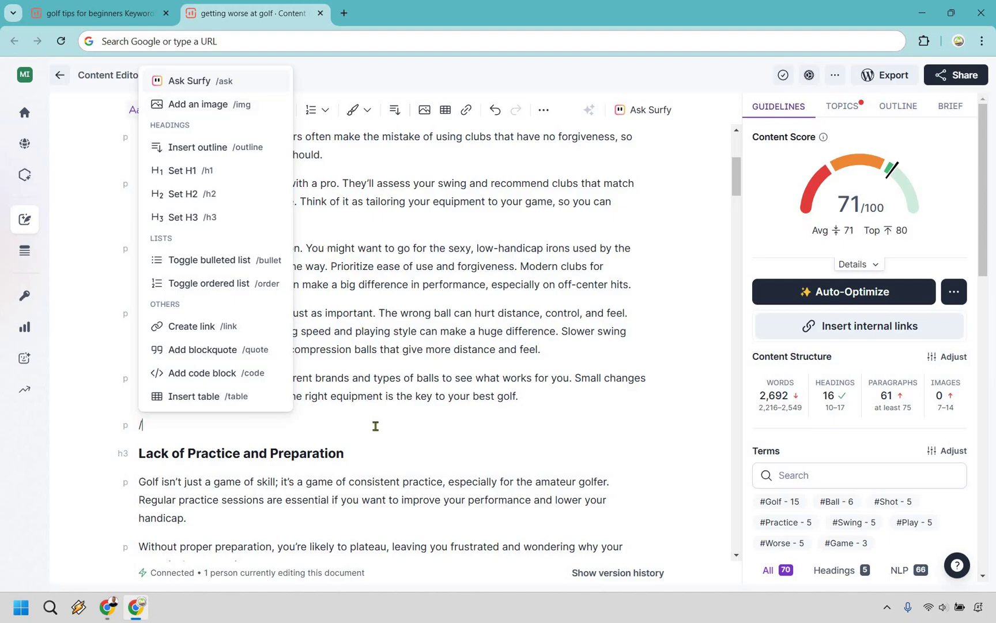
key(Escape)
key(BackSpace)
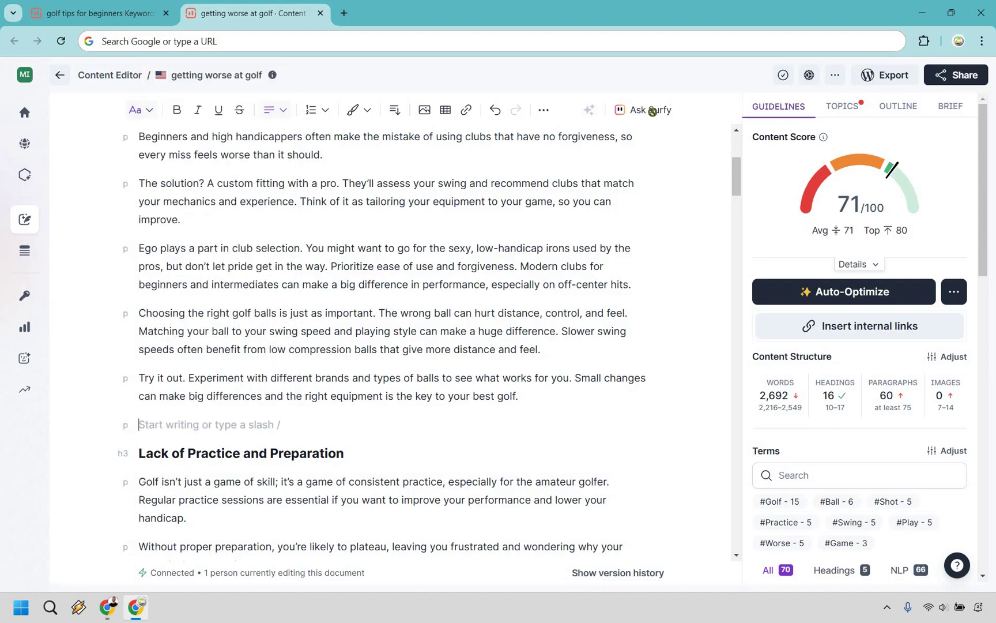
Step: Ask Surfy in the empty paragraph: "Can you rewrite the previous paragraph for me?"
click(653, 111)
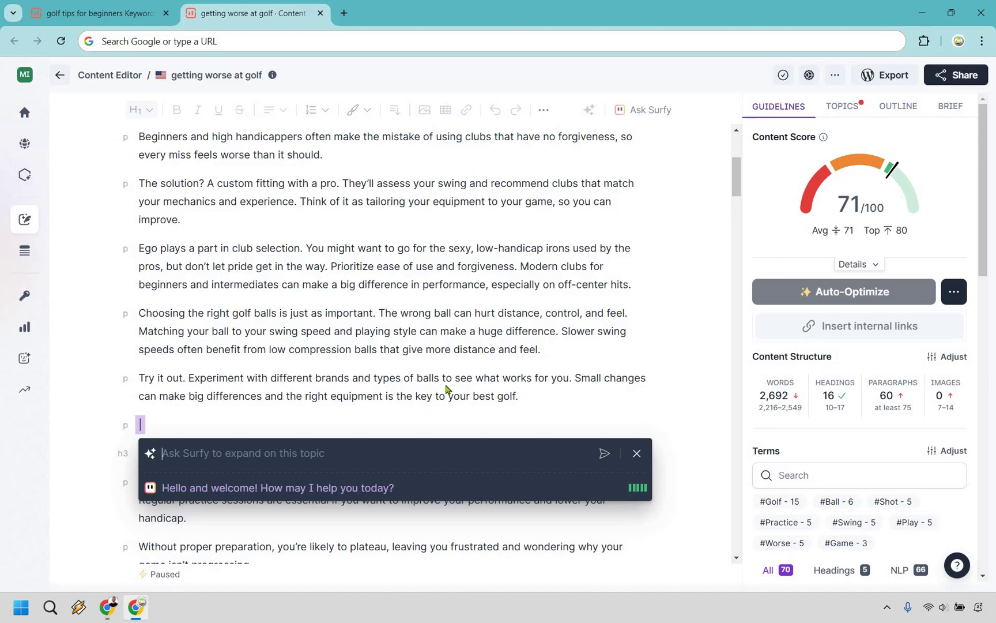
text(Can you r)
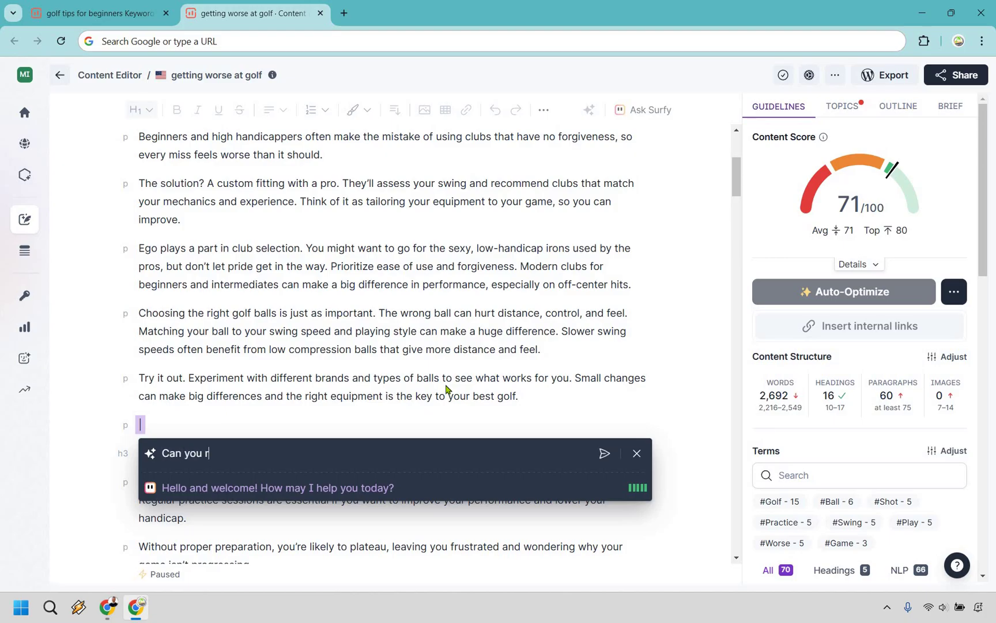
text(ewrite the previous paragraph for )
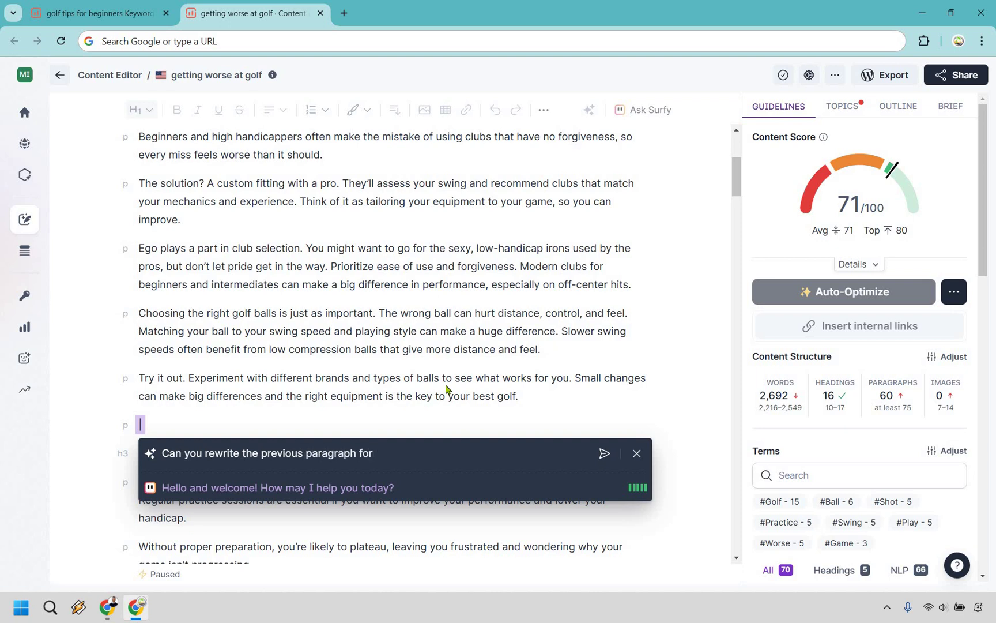
text(me?)
click(605, 453)
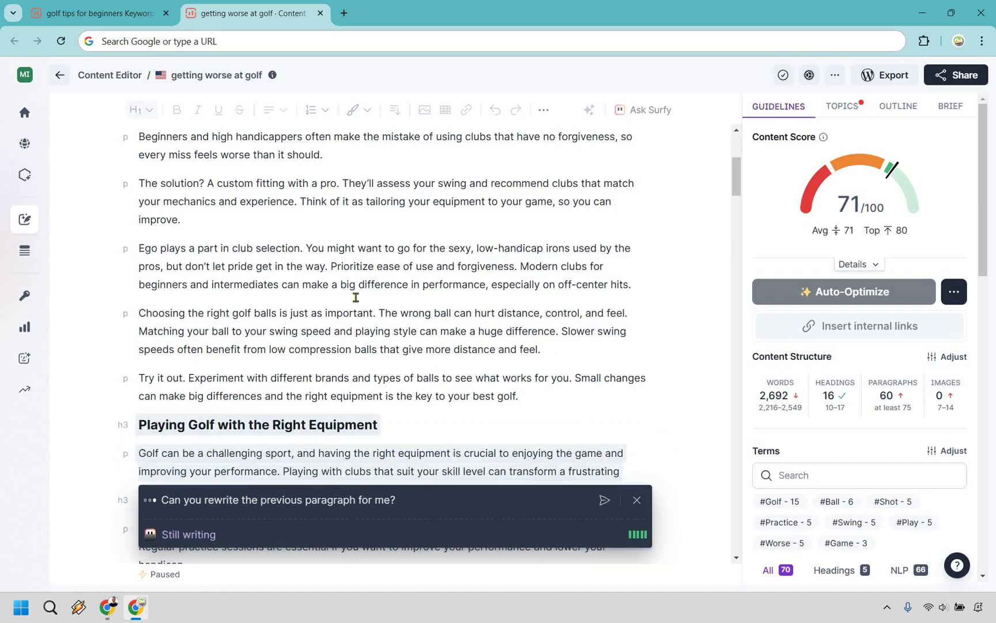
Step: Review Surfy's rewritten text and accept it into the article
scroll(346, 271, up, 4)
scroll(424, 277, down, 1)
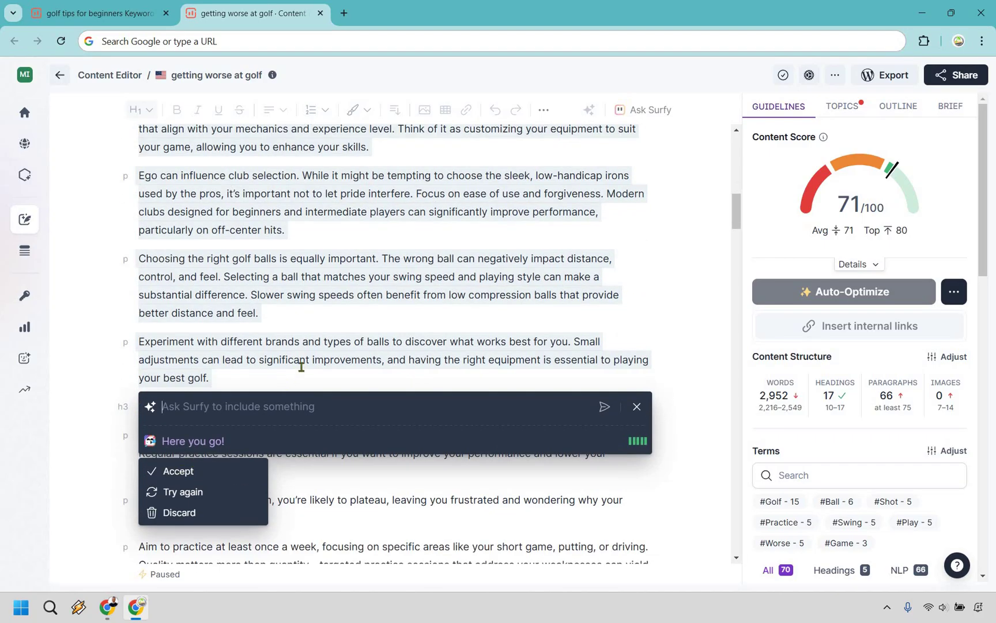
key(Down)
key(Return)
scroll(318, 345, up, 2)
scroll(316, 331, up, 4)
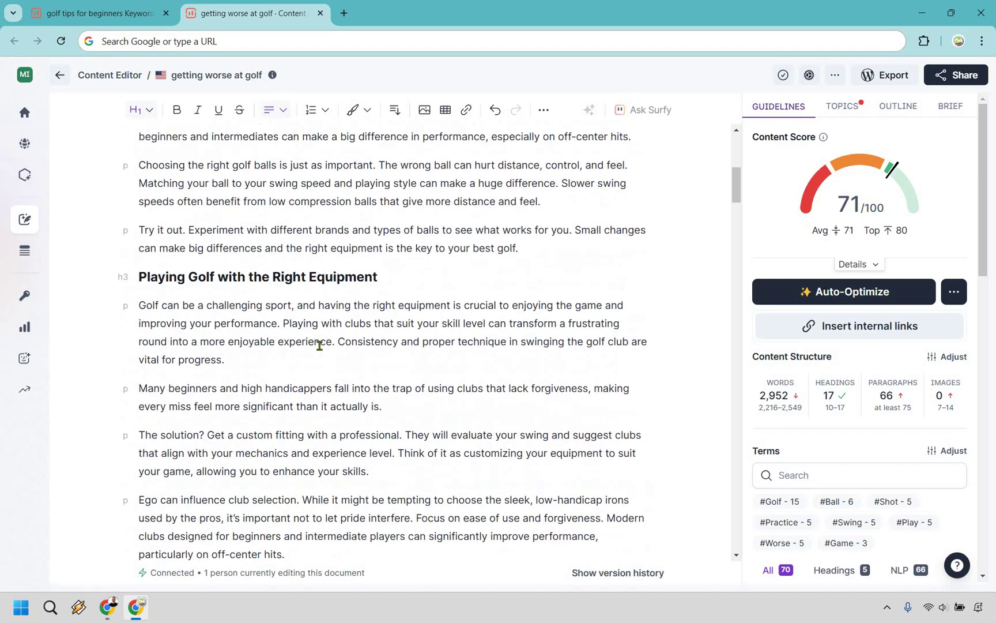
Step: Delete the Surfy-generated "Playing Golf with the Right Equipment" section, including its heading and all its paragraphs
scroll(314, 320, up, 5)
scroll(314, 320, down, 8)
drag(209, 507, 196, 346)
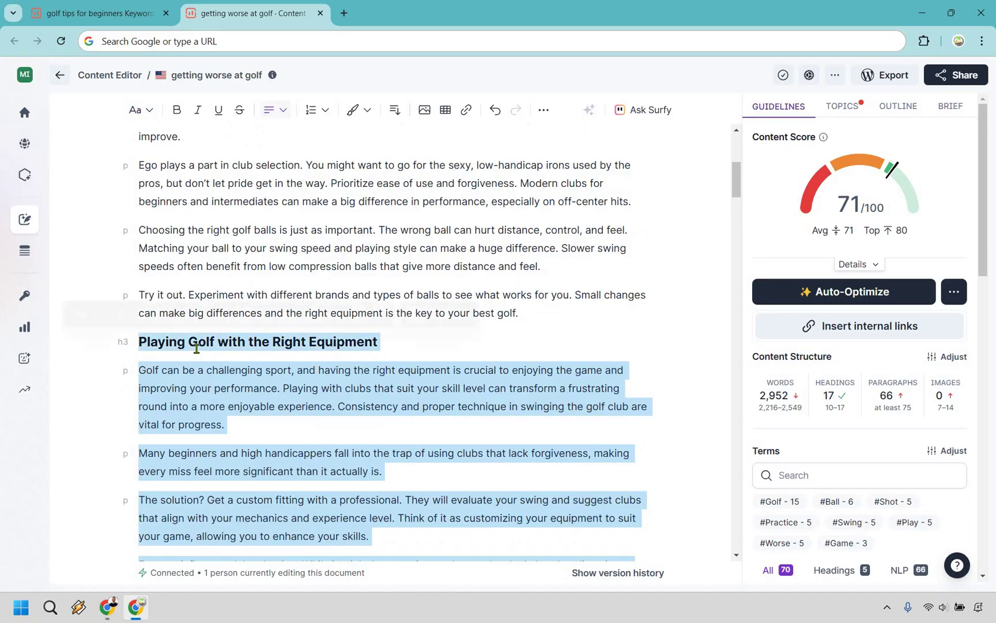
key(BackSpace)
key(BackSpace)
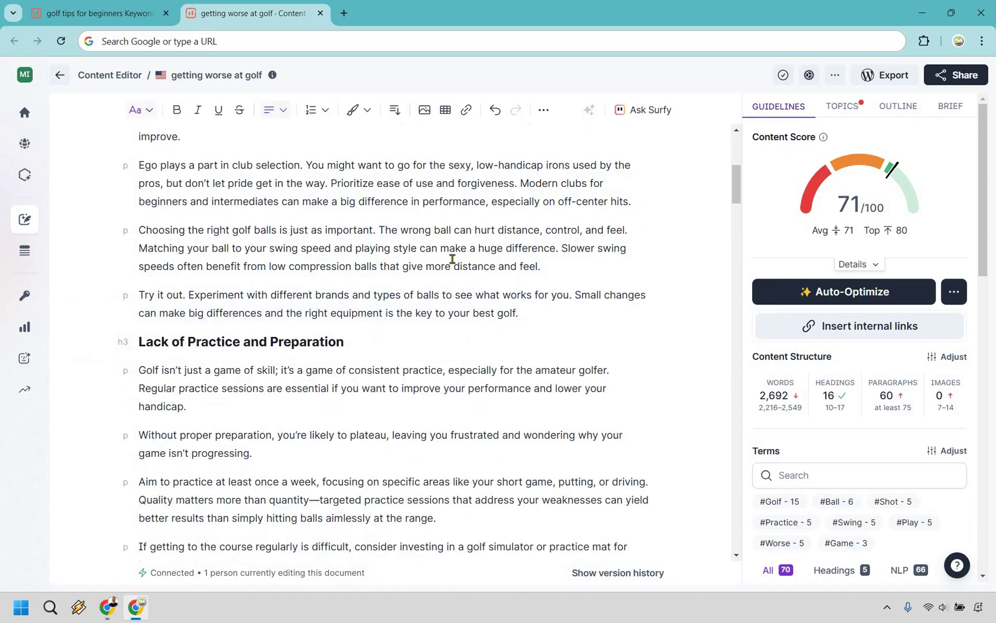
click(460, 266)
Step: Return to the article's beginning and check the terms and content structure in the guidelines again
scroll(702, 233, up, 5)
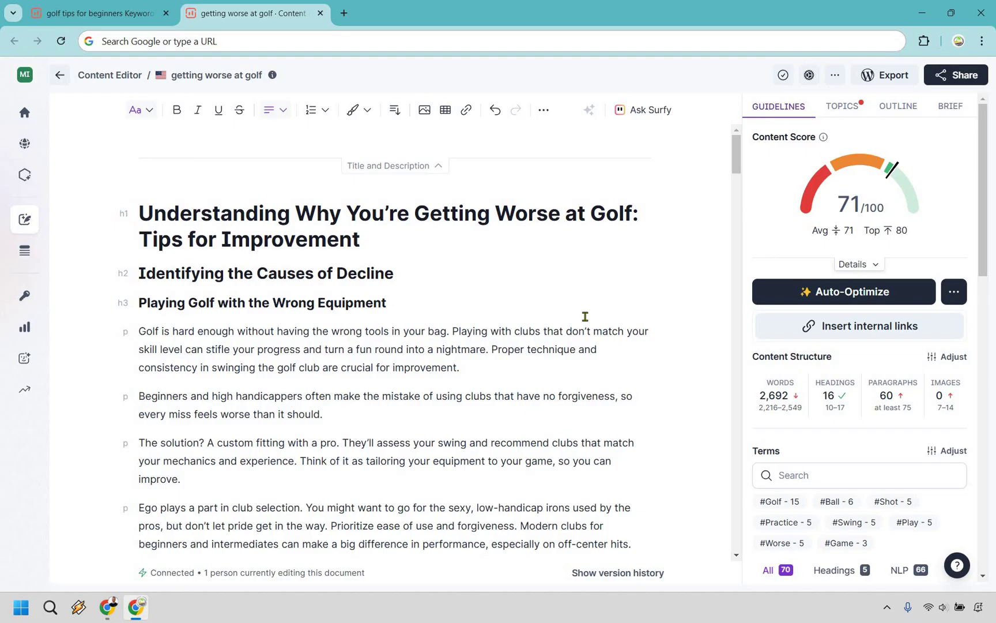
scroll(923, 444, down, 5)
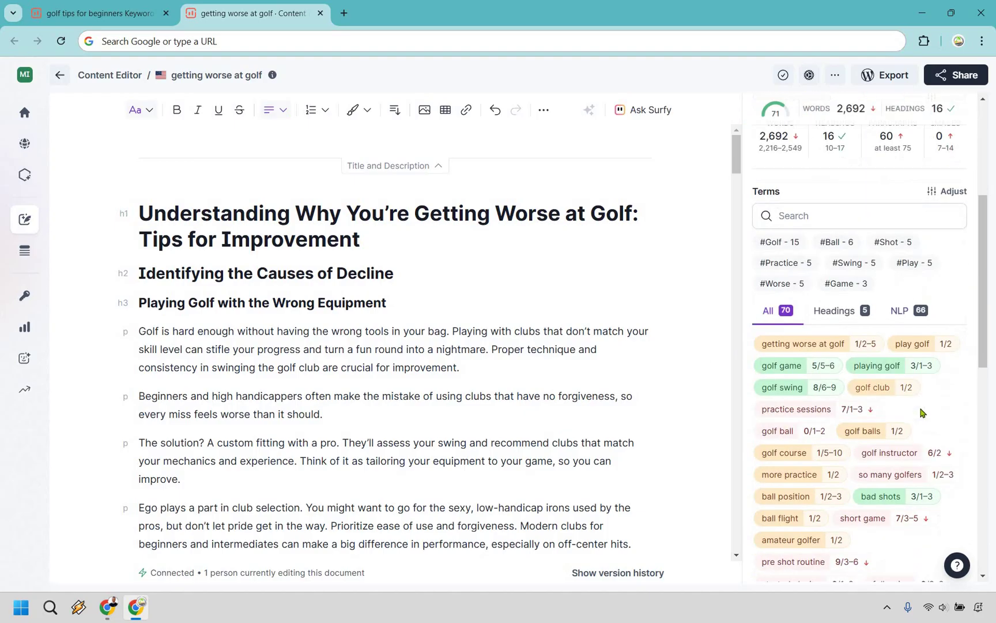
scroll(930, 443, up, 5)
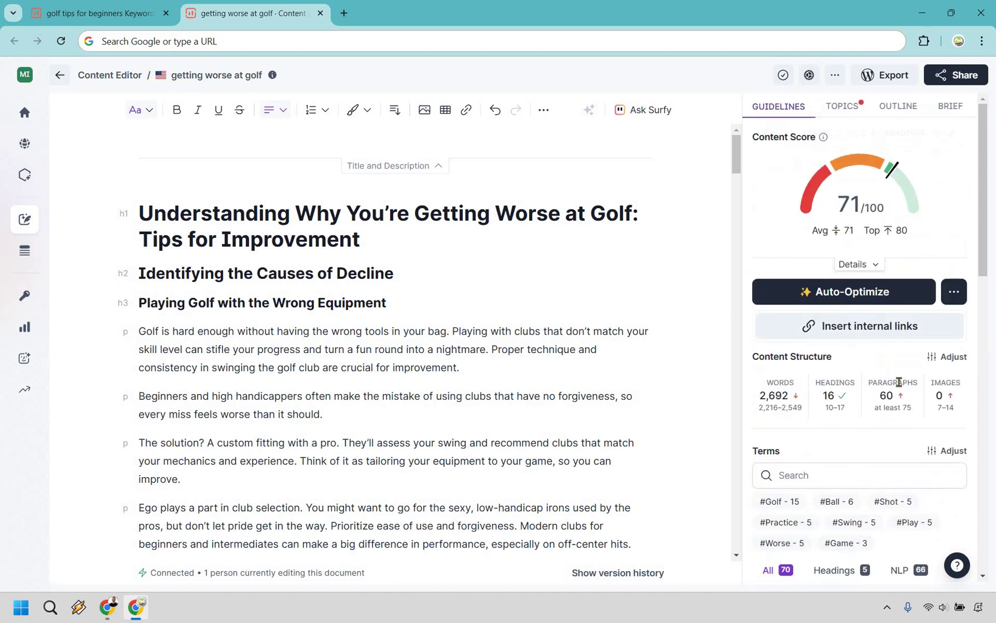